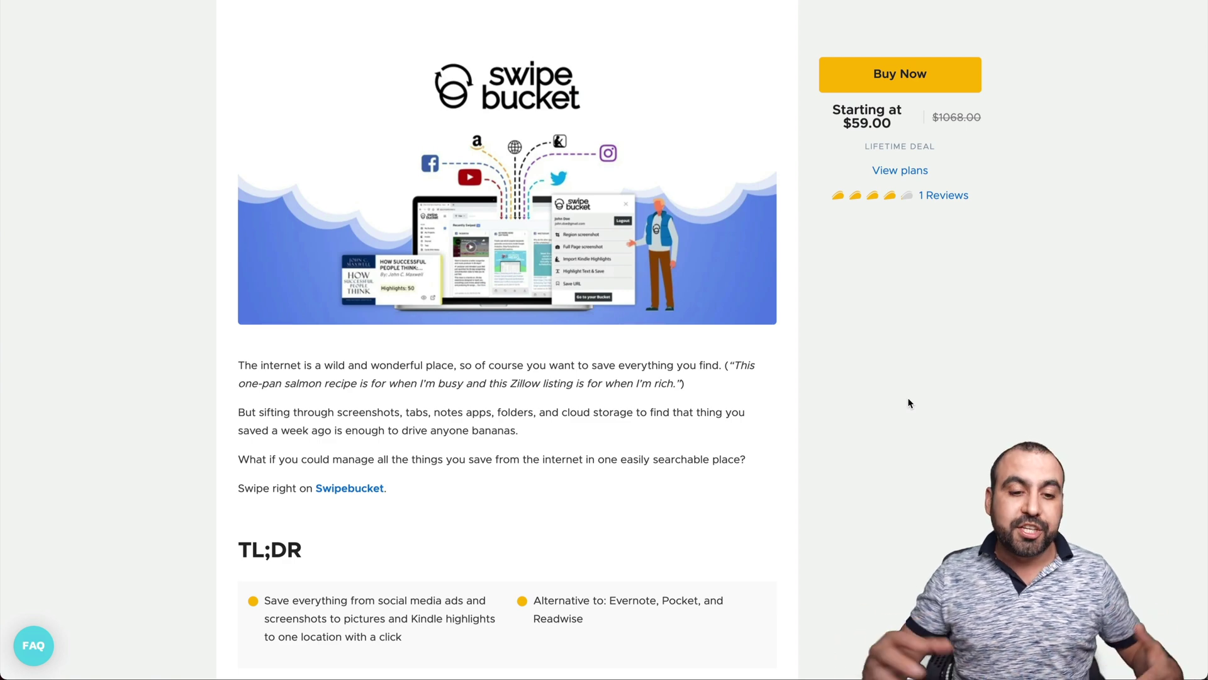
pyautogui.scroll(-5, 909, 403)
pyautogui.scroll(-3, 909, 402)
pyautogui.scroll(-5, 908, 403)
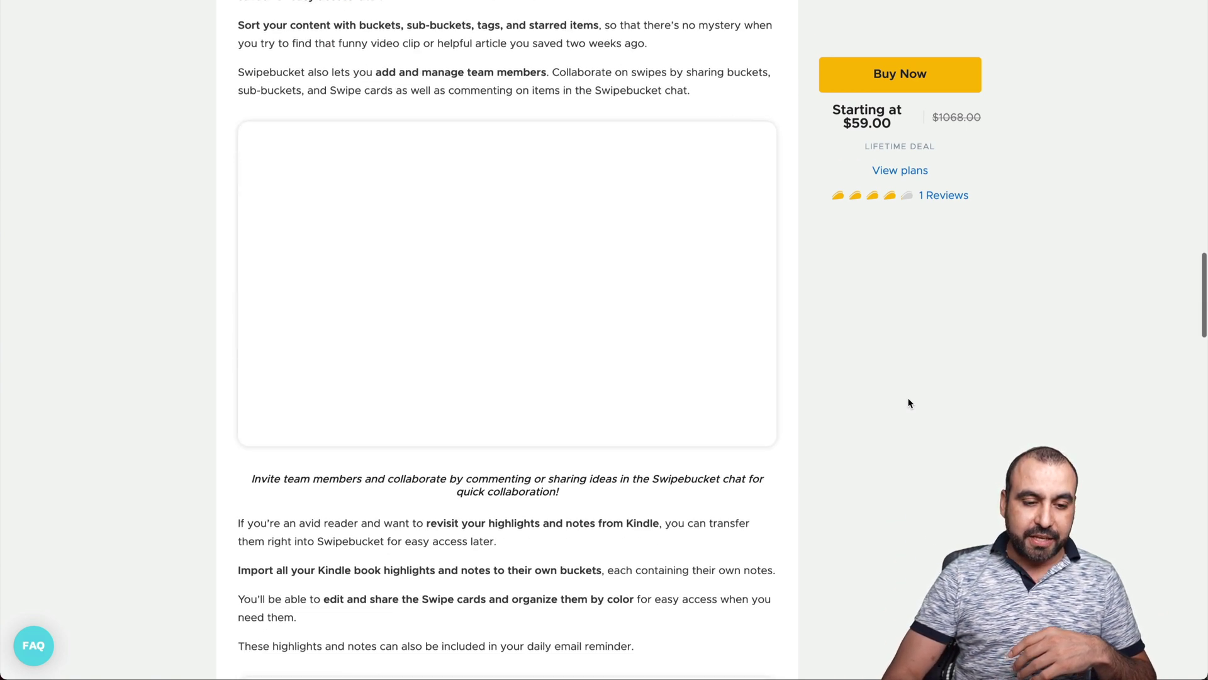
pyautogui.scroll(-5, 909, 403)
pyautogui.scroll(-5, 909, 403)
pyautogui.scroll(-5, 909, 403)
pyautogui.scroll(-5, 910, 404)
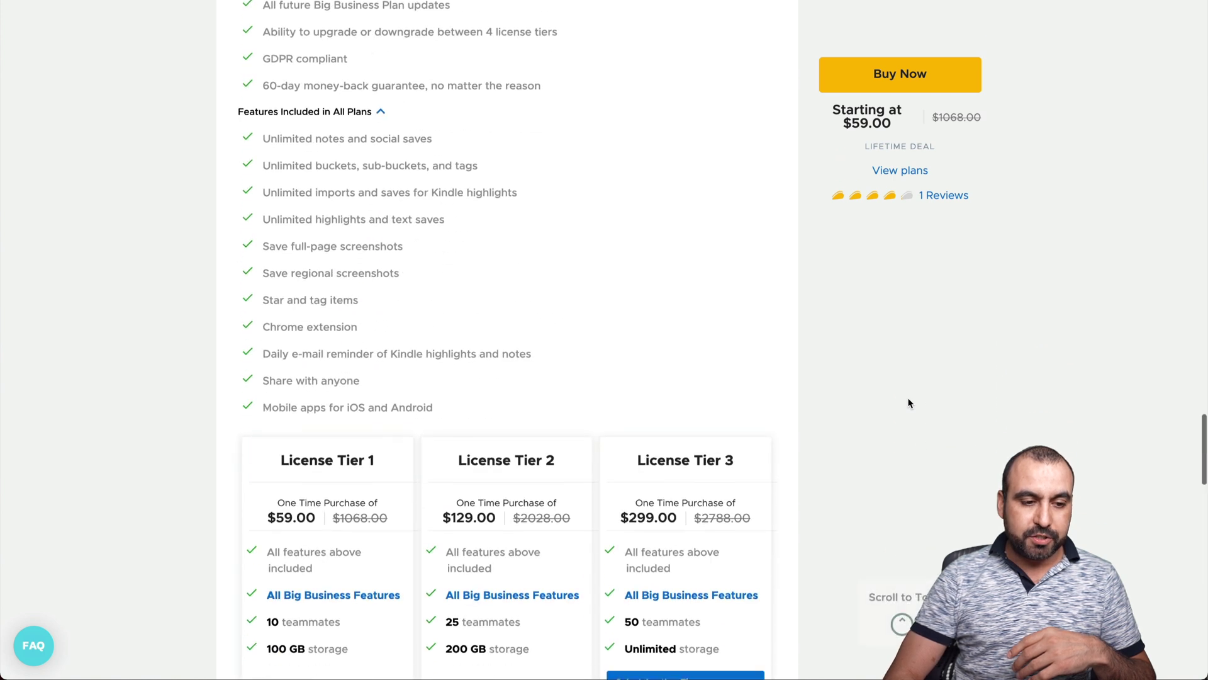
pyautogui.scroll(-3, 910, 403)
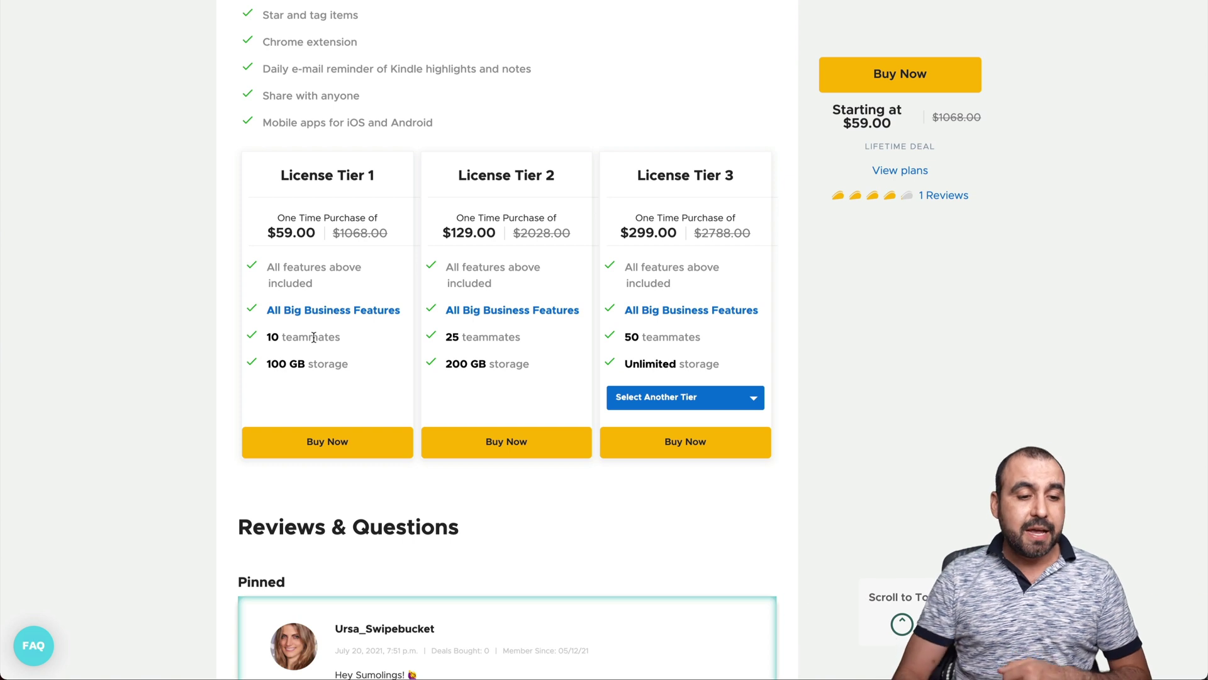
# Point out the 100 GB storage line, then switch the third card to License Tier 4.
pyautogui.moveTo(261, 366); pyautogui.dragTo(343, 363)
pyautogui.click(343, 364)
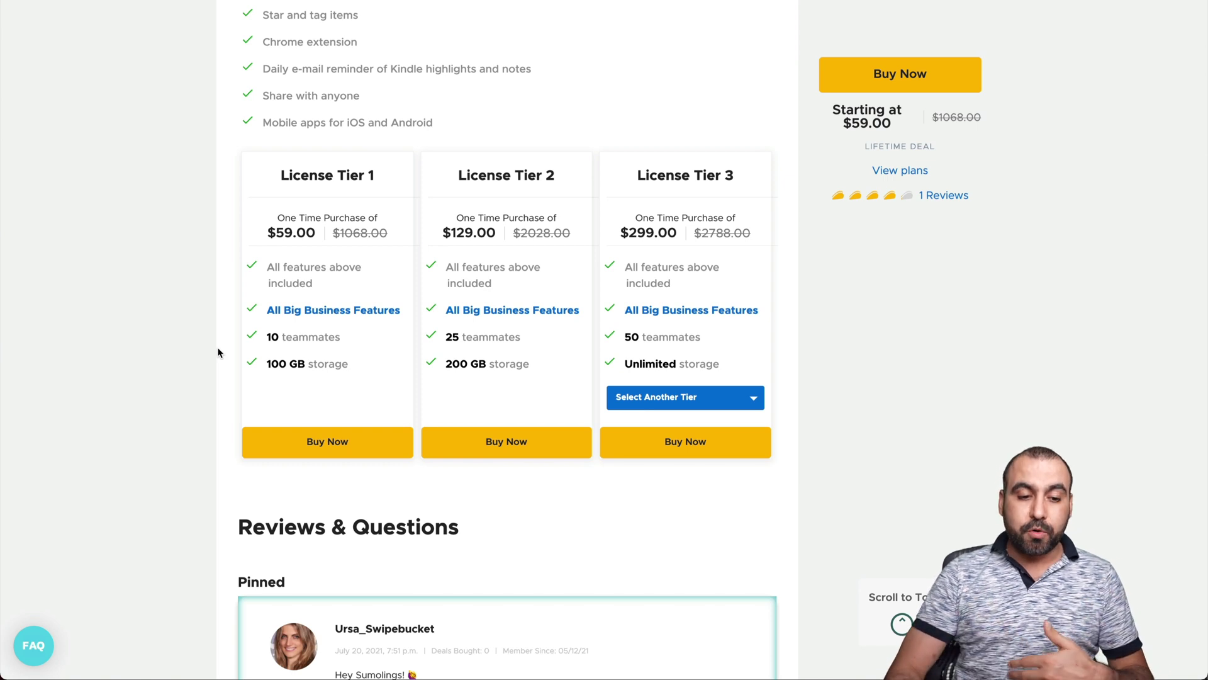
pyautogui.click(703, 396)
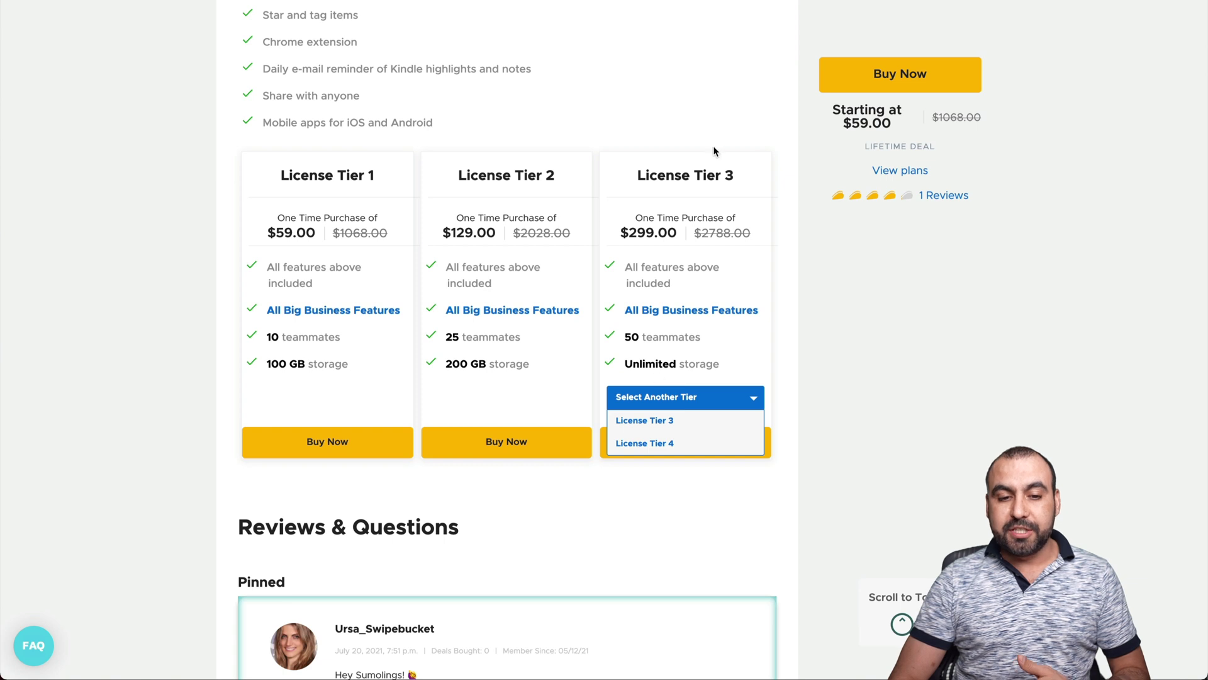
pyautogui.click(651, 443)
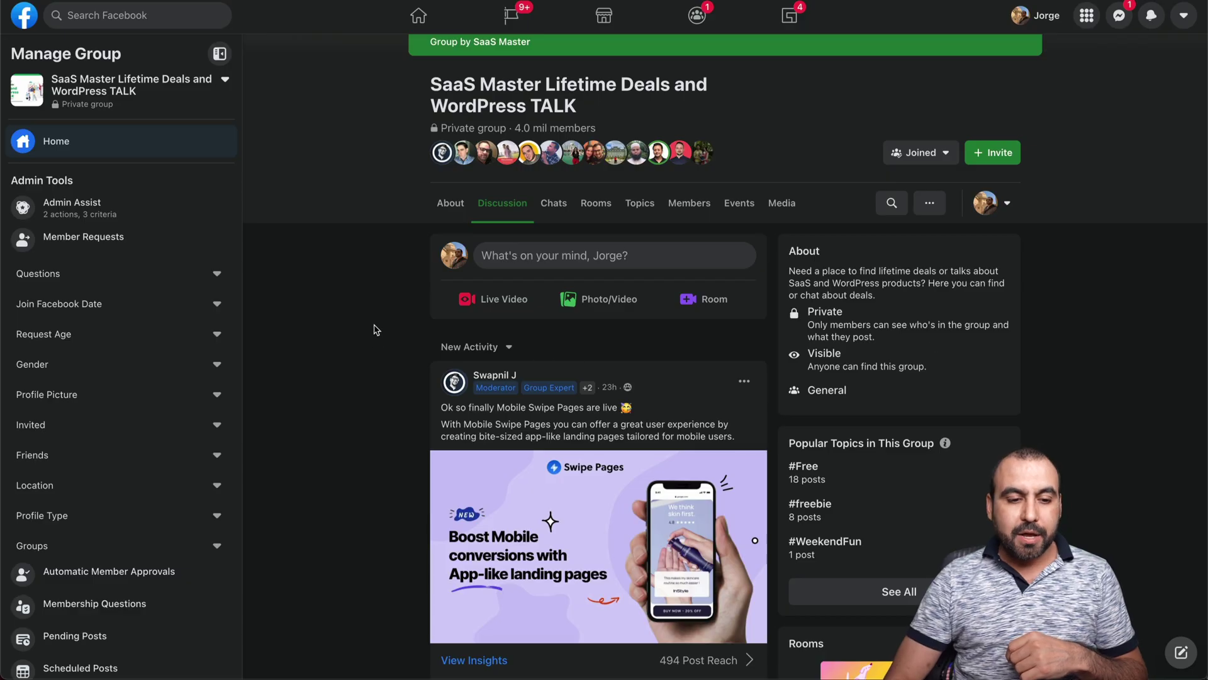
pyautogui.scroll(-2, 391, 417)
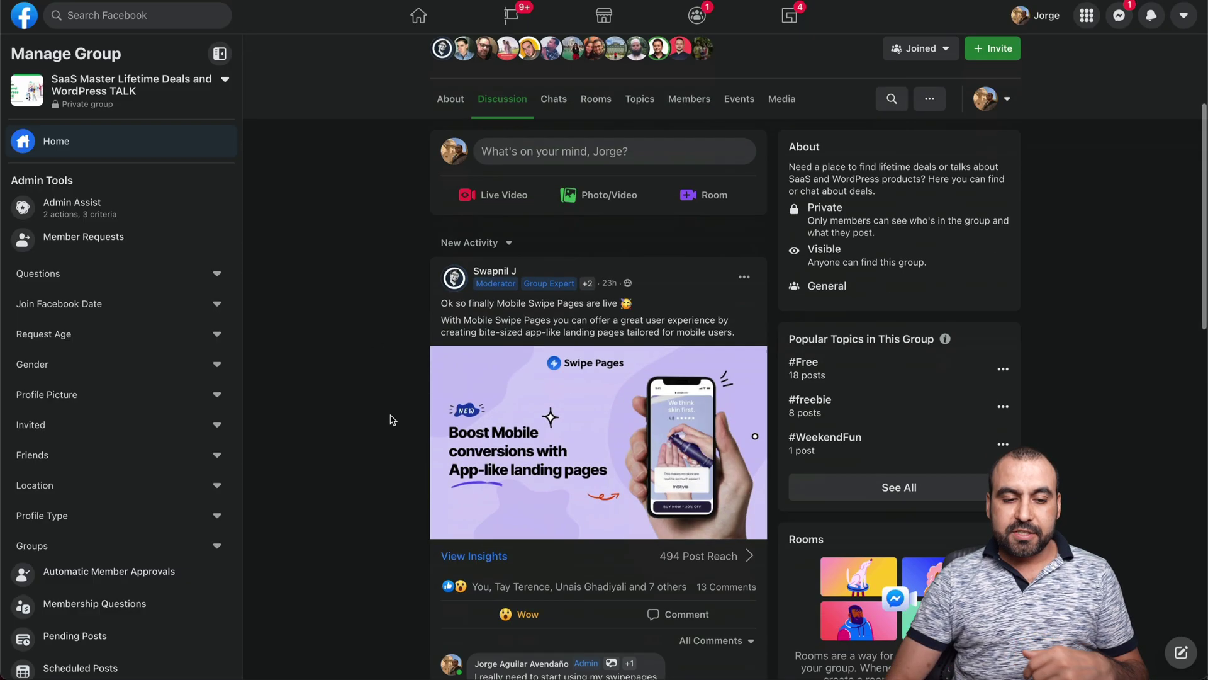
pyautogui.scroll(-1, 418, 321)
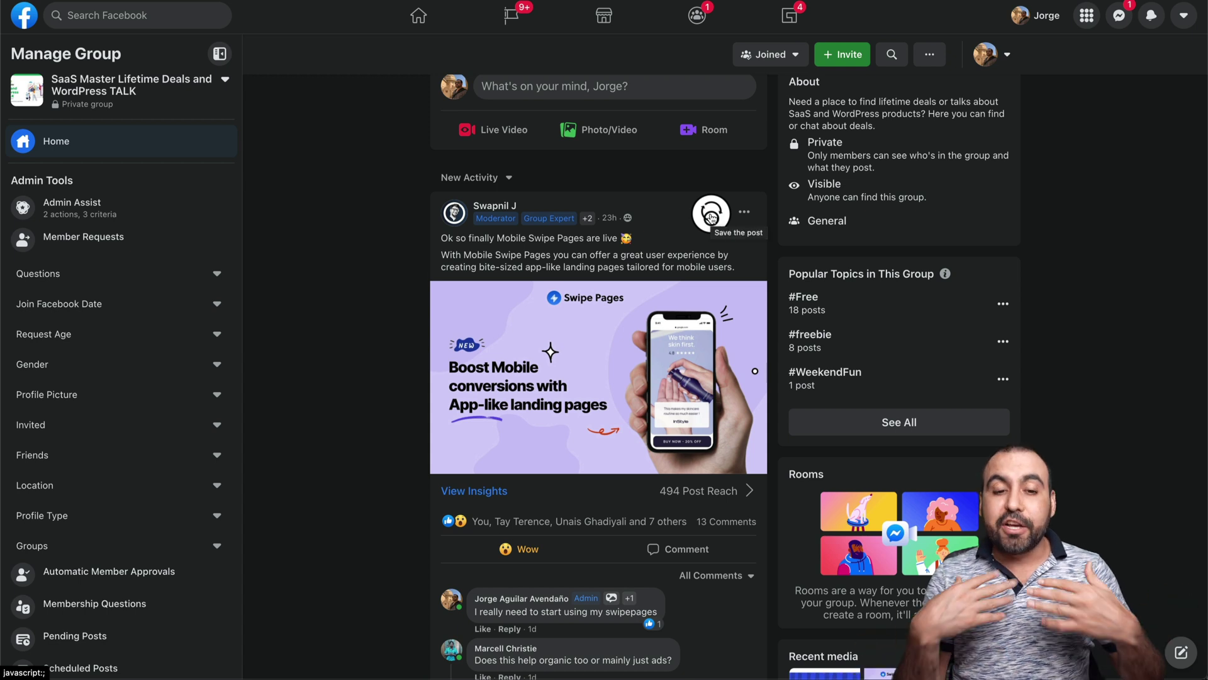
pyautogui.click(711, 215)
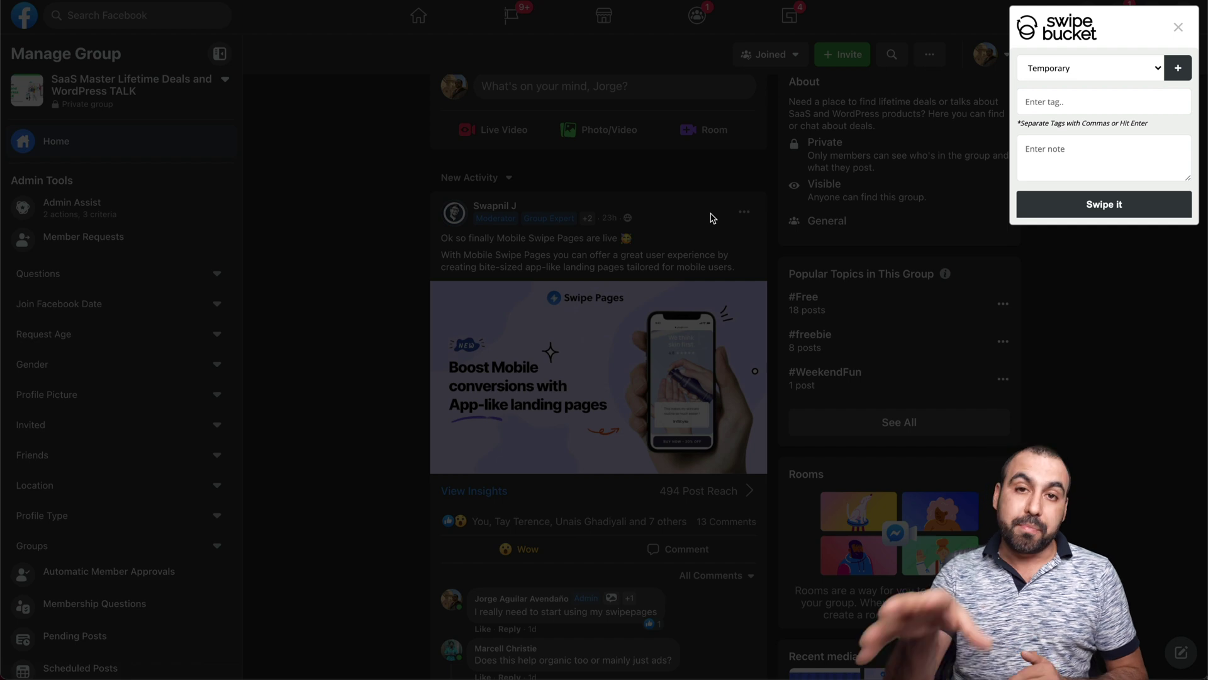
# Swipe the post into Temporary with tags facebook and deal and note 'example for video'.
pyautogui.click(1123, 80)
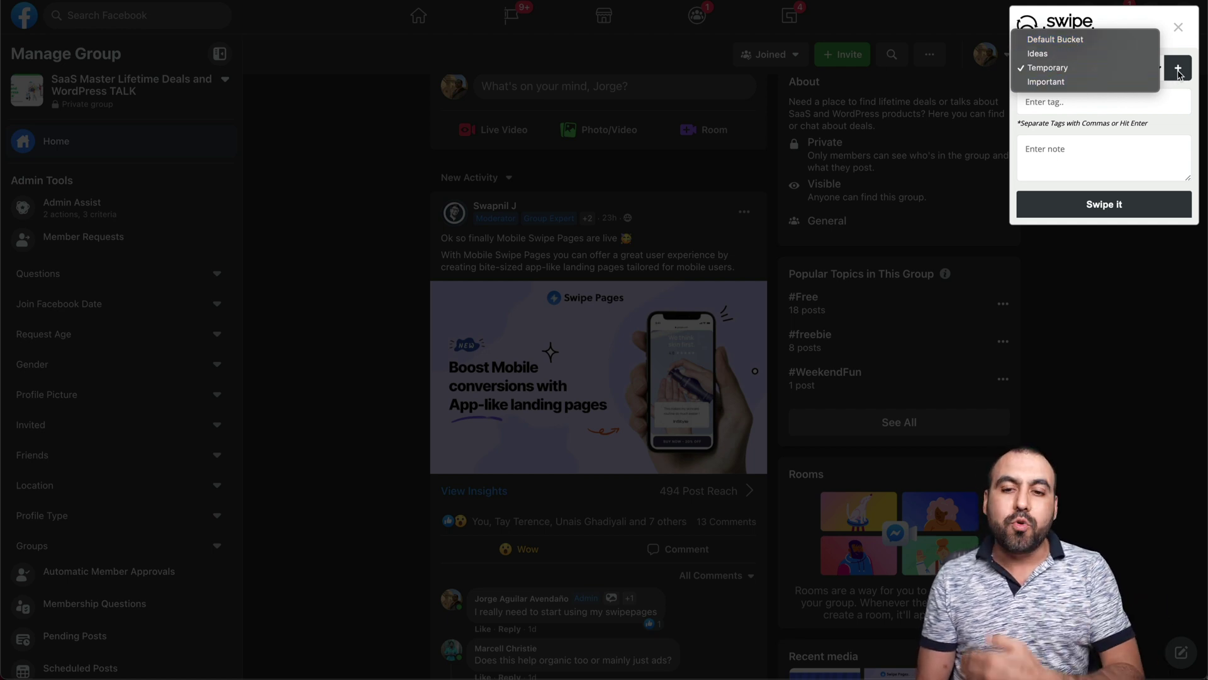
pyautogui.click(1057, 70)
pyautogui.click(1053, 102)
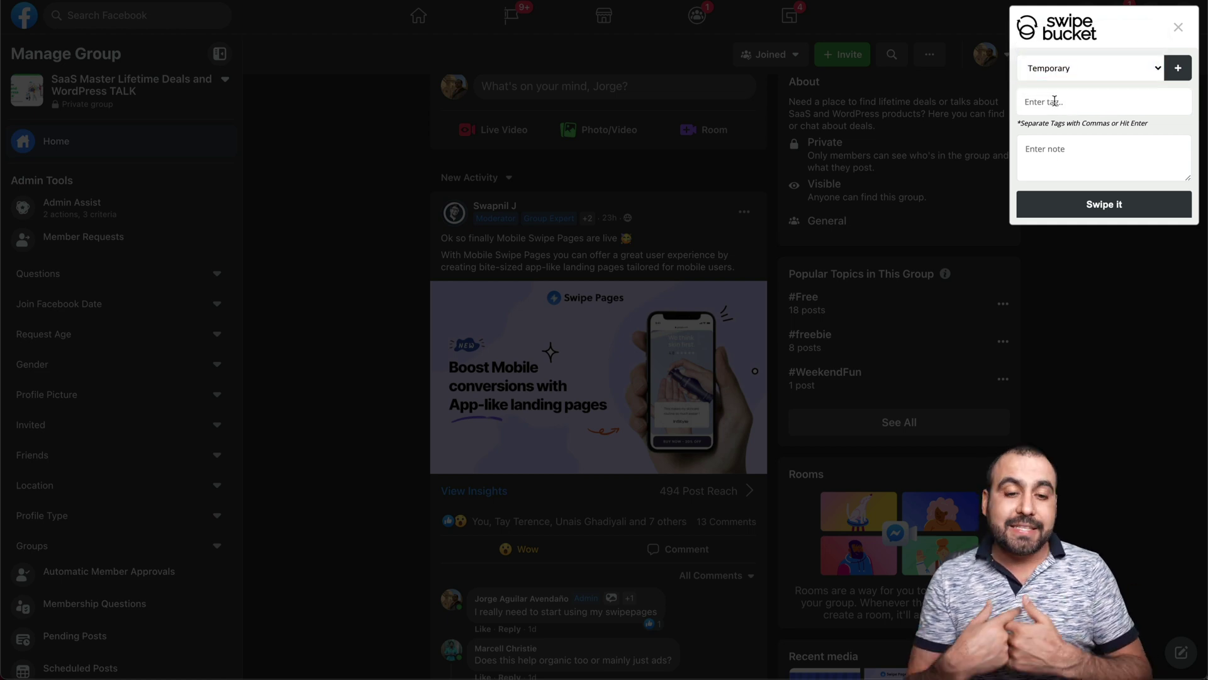
pyautogui.write('facebo')
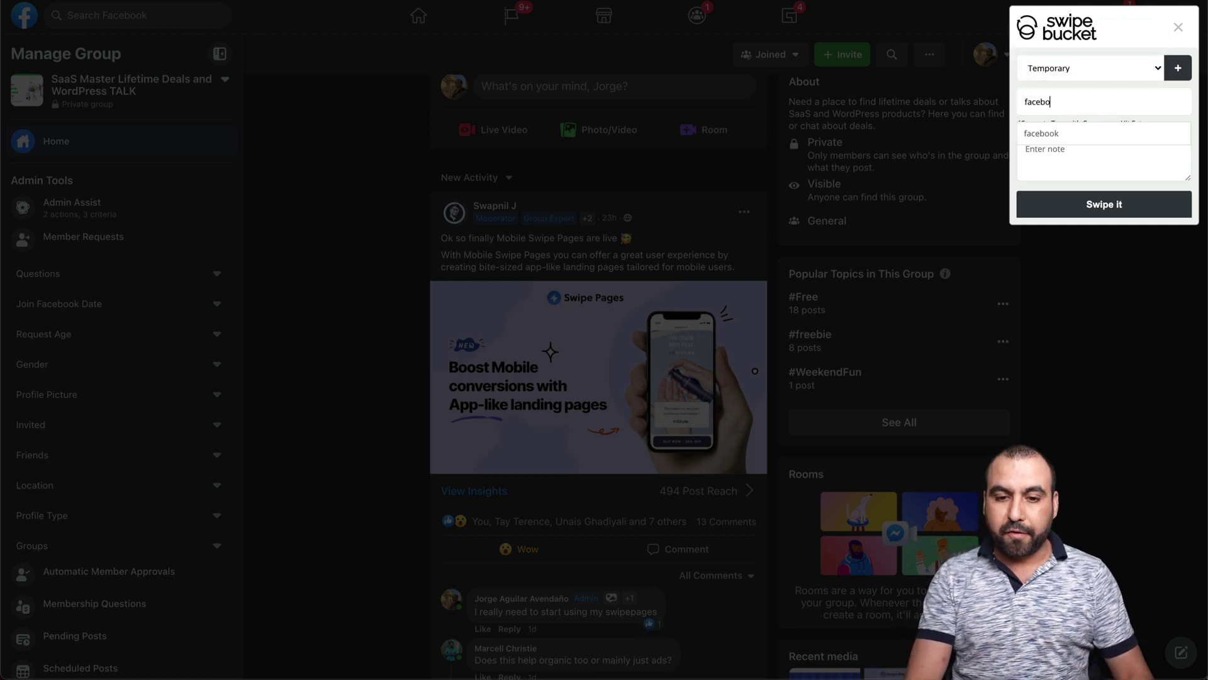
pyautogui.write('ok')
pyautogui.press('Return')
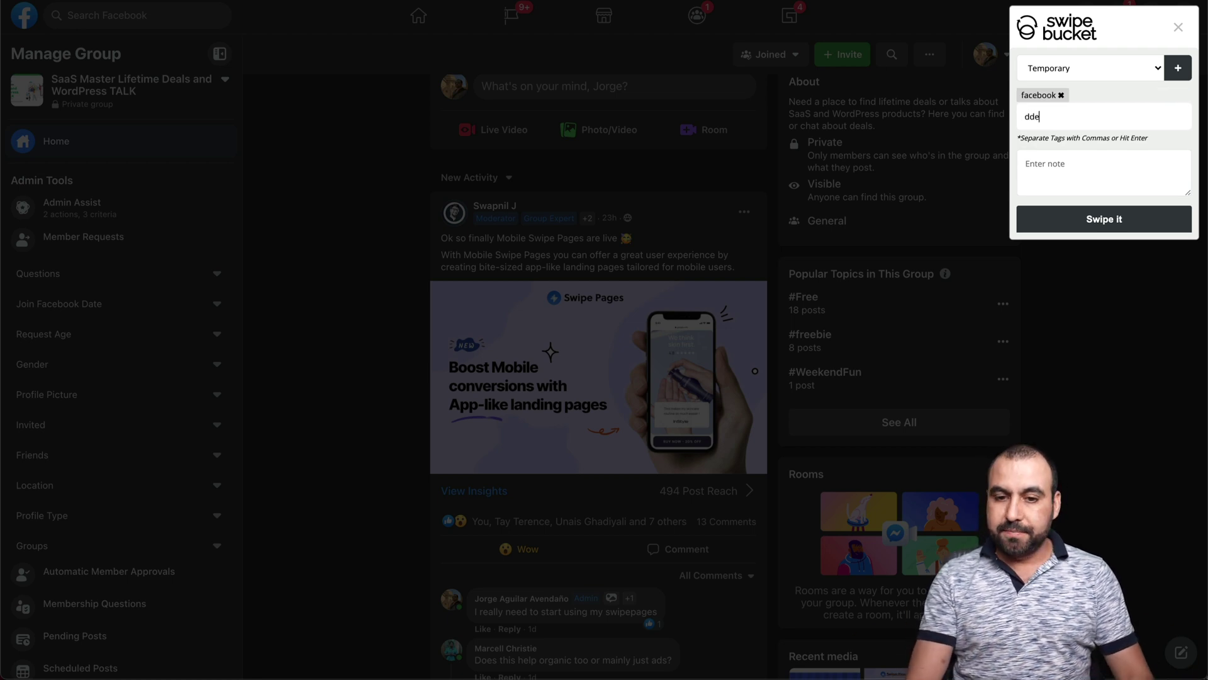
pyautogui.press('Return')
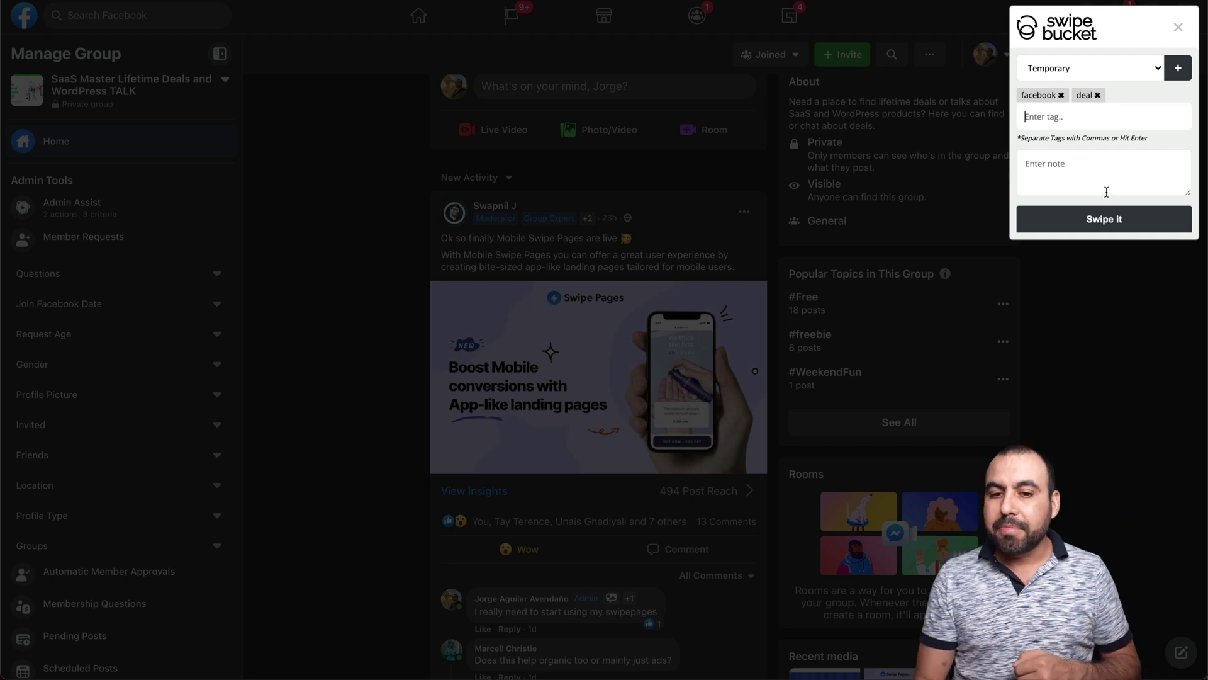
pyautogui.click(1067, 158)
pyautogui.write('example for video')
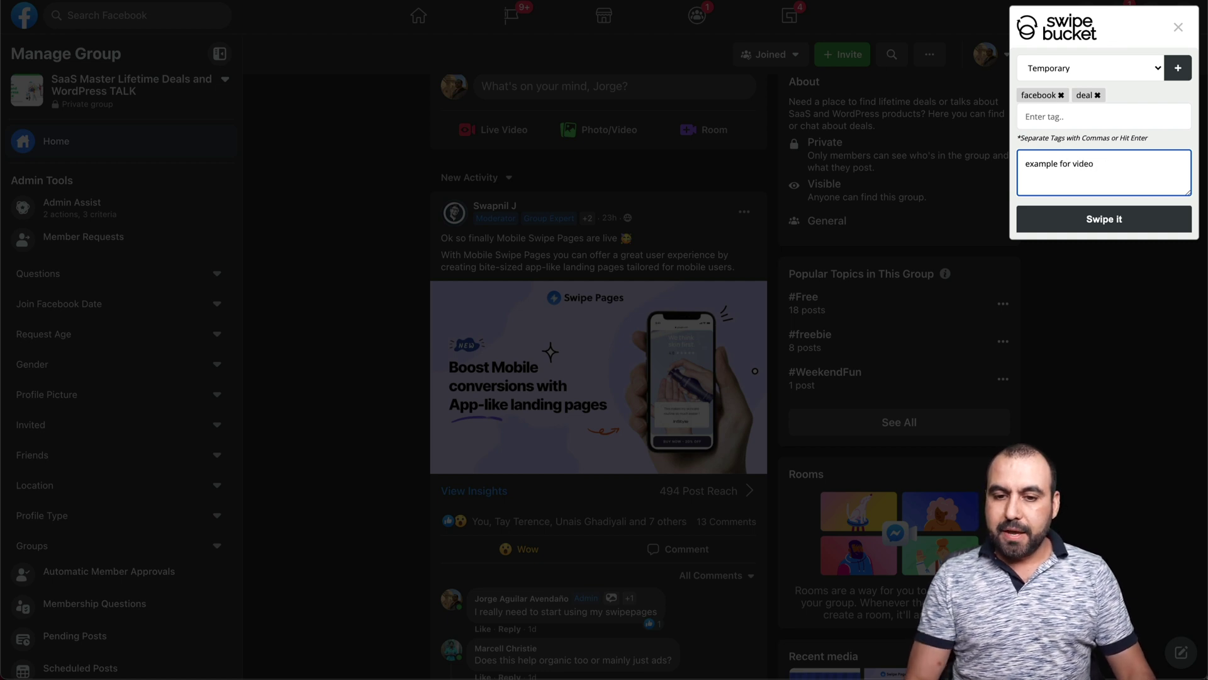
pyautogui.click(1074, 212)
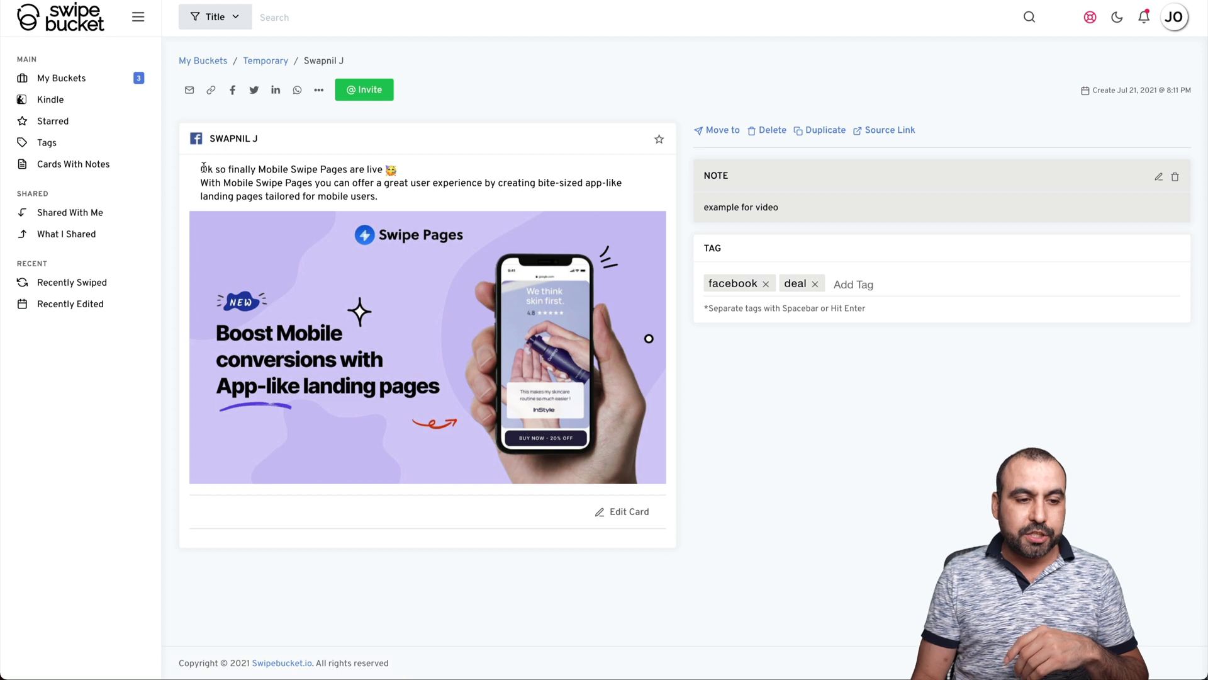
pyautogui.moveTo(209, 137); pyautogui.dragTo(283, 140)
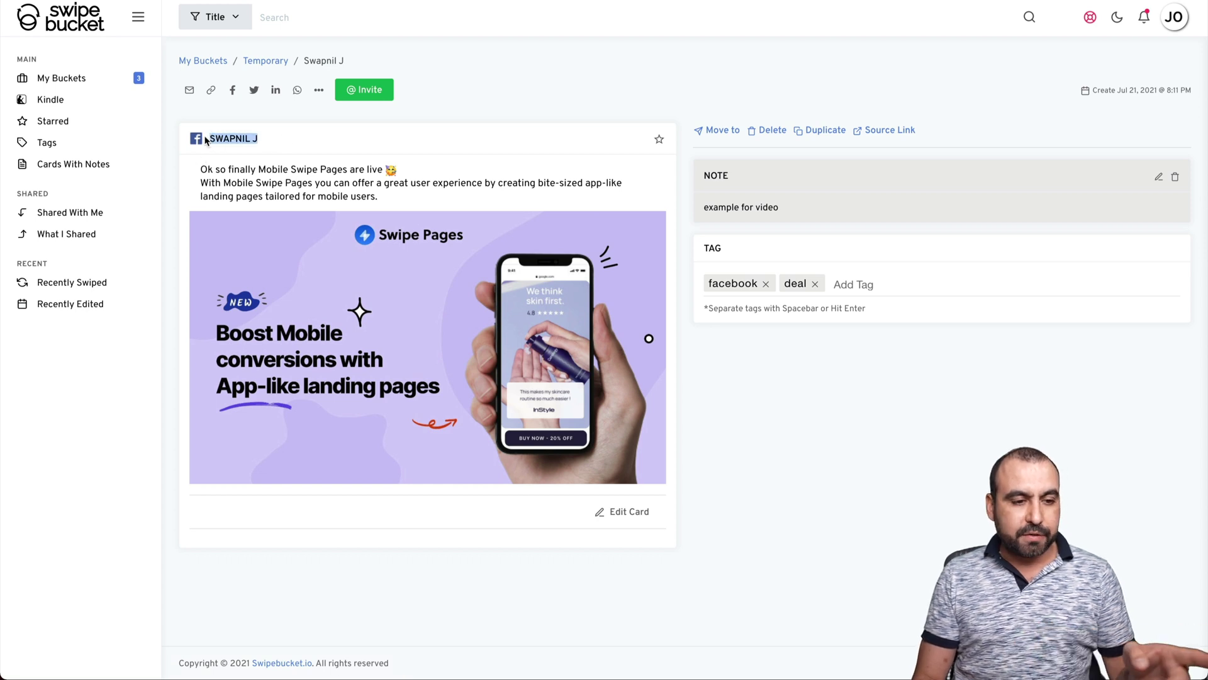
pyautogui.click(201, 168)
pyautogui.moveTo(200, 168); pyautogui.dragTo(423, 197)
pyautogui.click(424, 197)
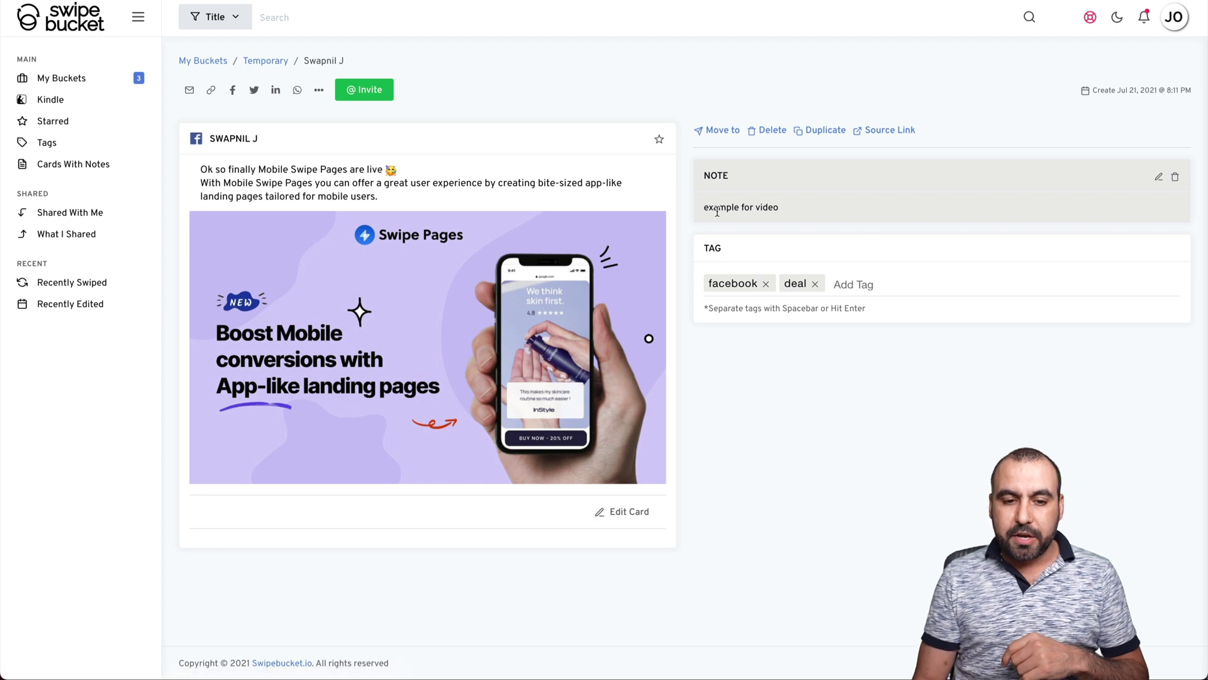
pyautogui.moveTo(704, 210); pyautogui.dragTo(777, 208)
pyautogui.click(777, 207)
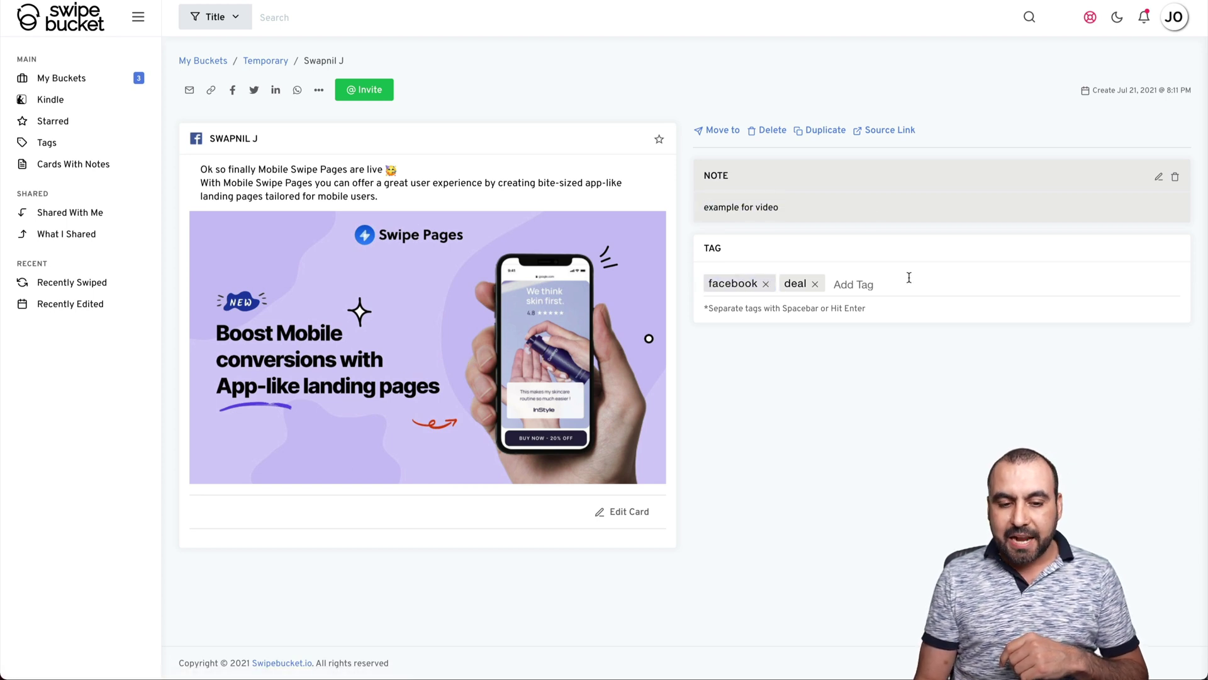
pyautogui.moveTo(1097, 91); pyautogui.dragTo(1151, 91)
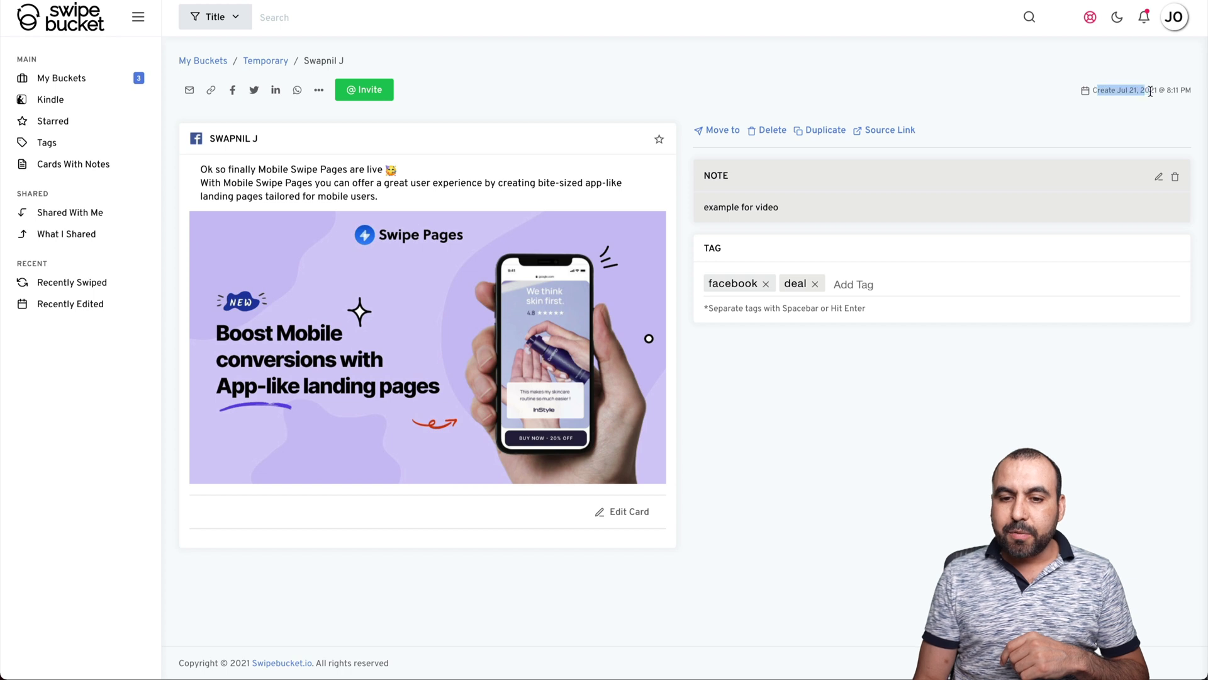
pyautogui.click(1151, 92)
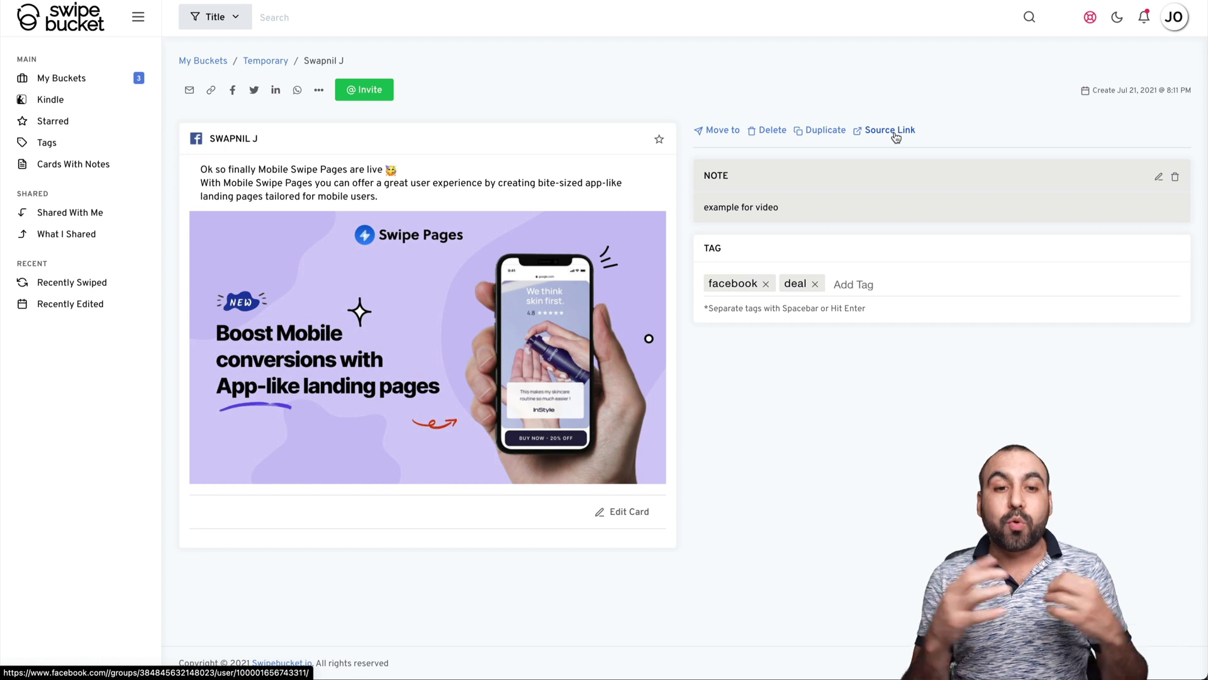
pyautogui.click(622, 514)
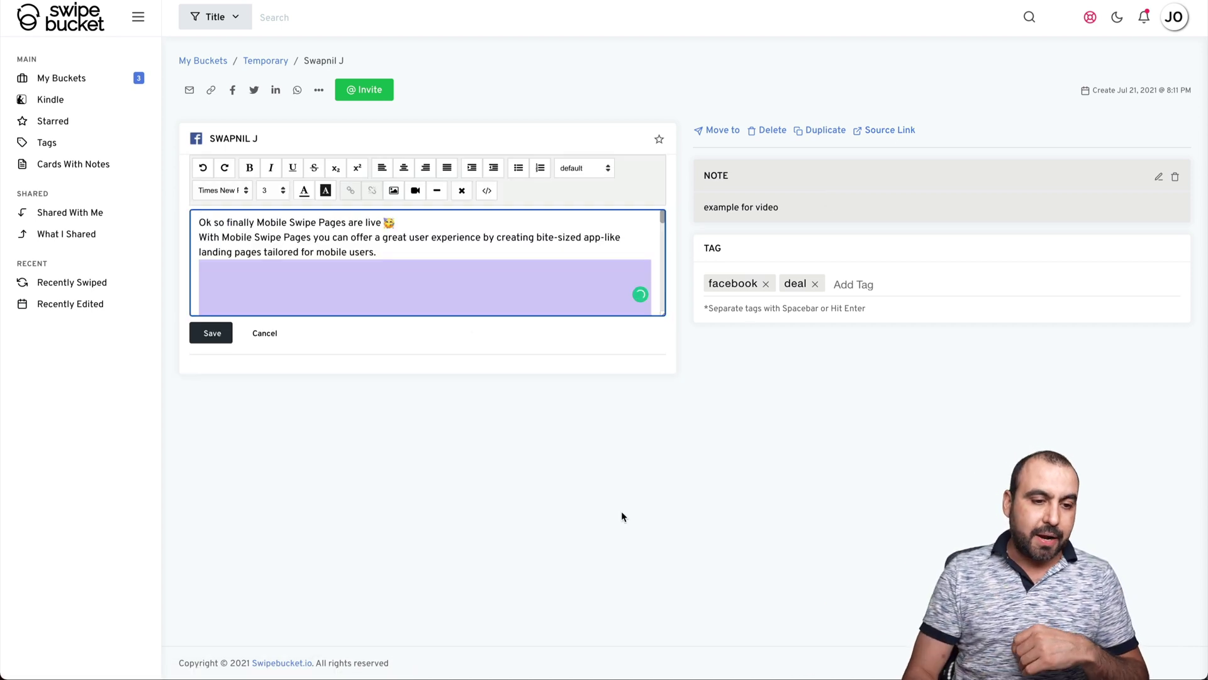
pyautogui.scroll(-3, 411, 268)
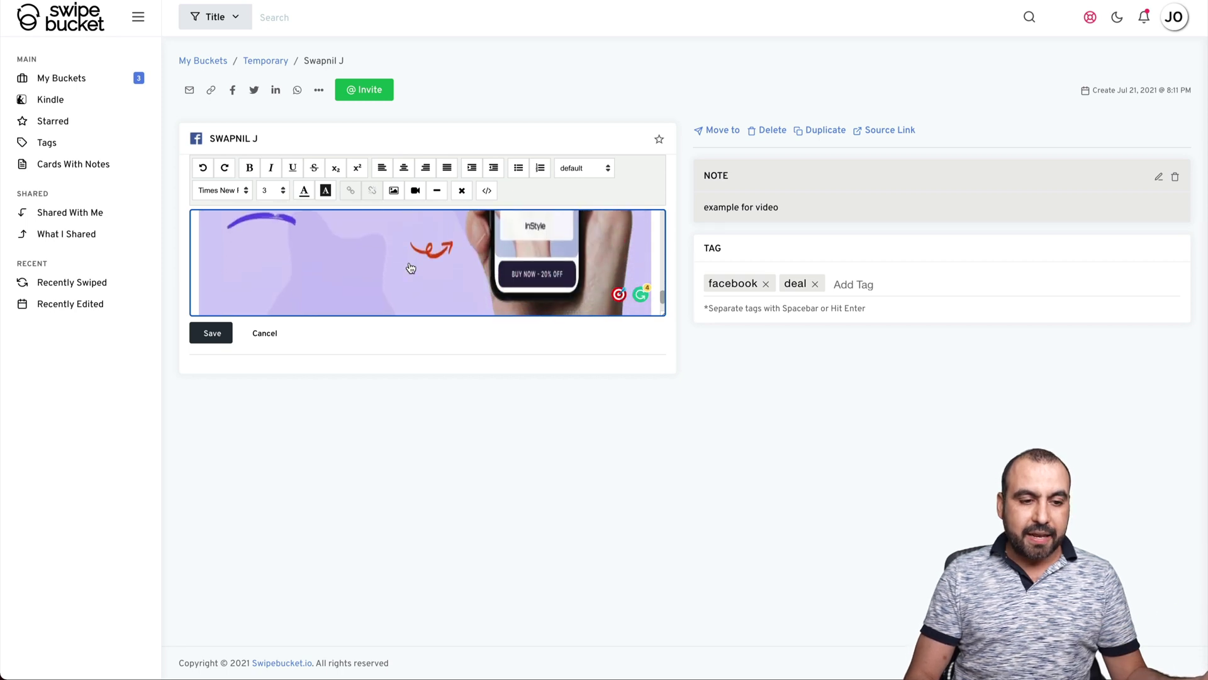
pyautogui.scroll(3, 411, 269)
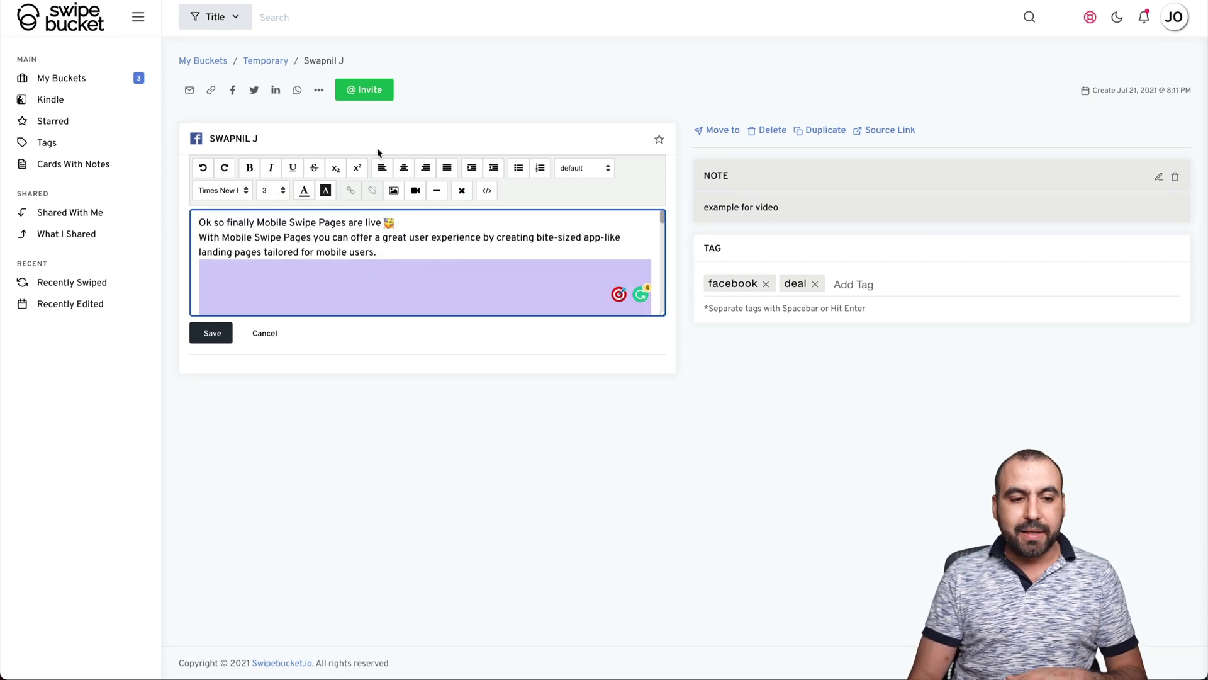
# Cancel the card edit without saving and return to the My Buckets overview.
pyautogui.click(638, 443)
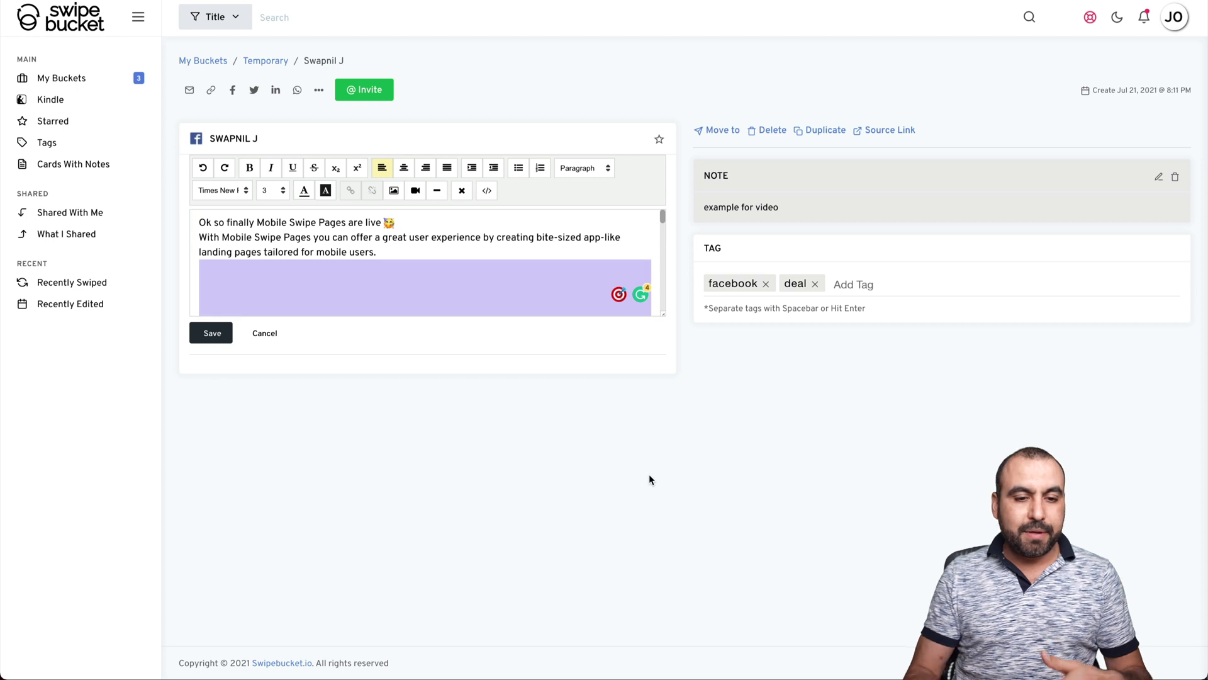
pyautogui.click(268, 334)
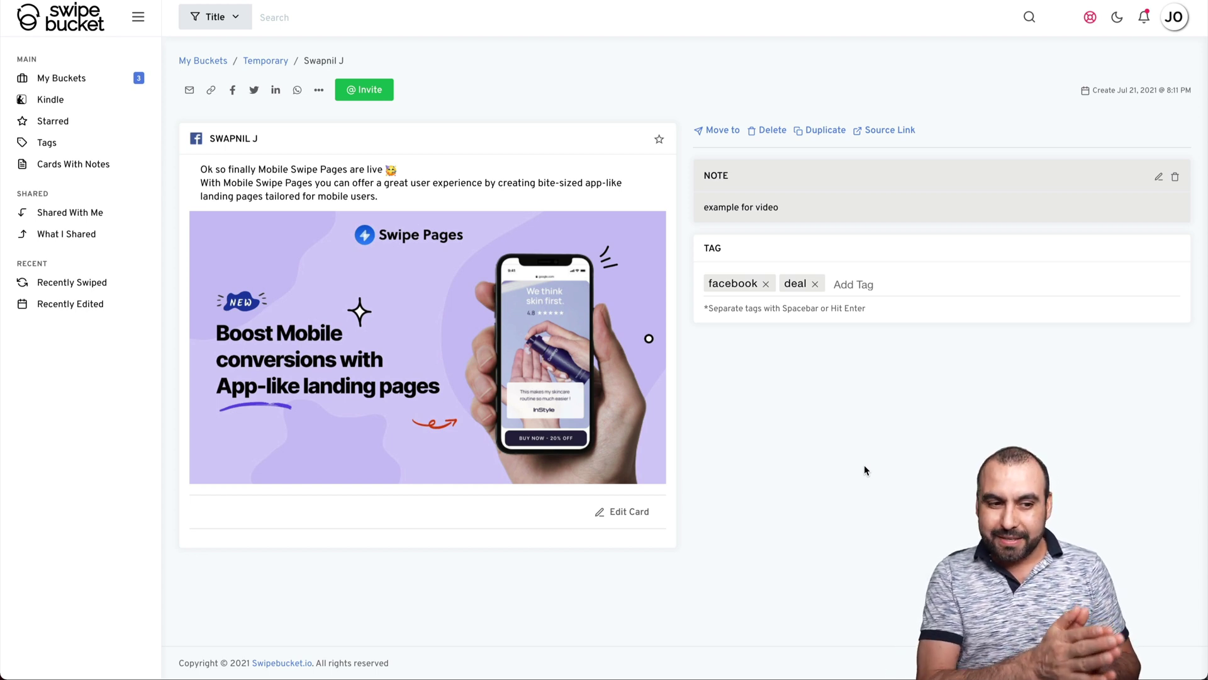
pyautogui.click(63, 83)
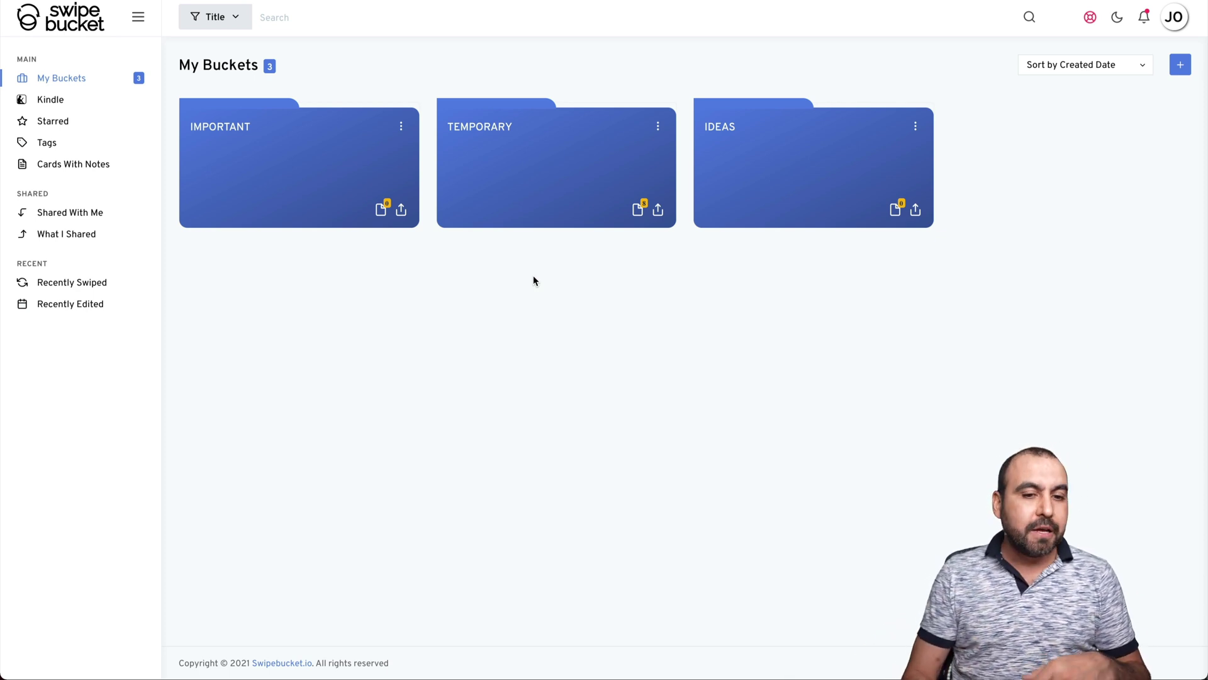
# Add a bucket named NEW FOR VIDEO, then open the Temporary bucket's 8 cards.
pyautogui.click(1180, 64)
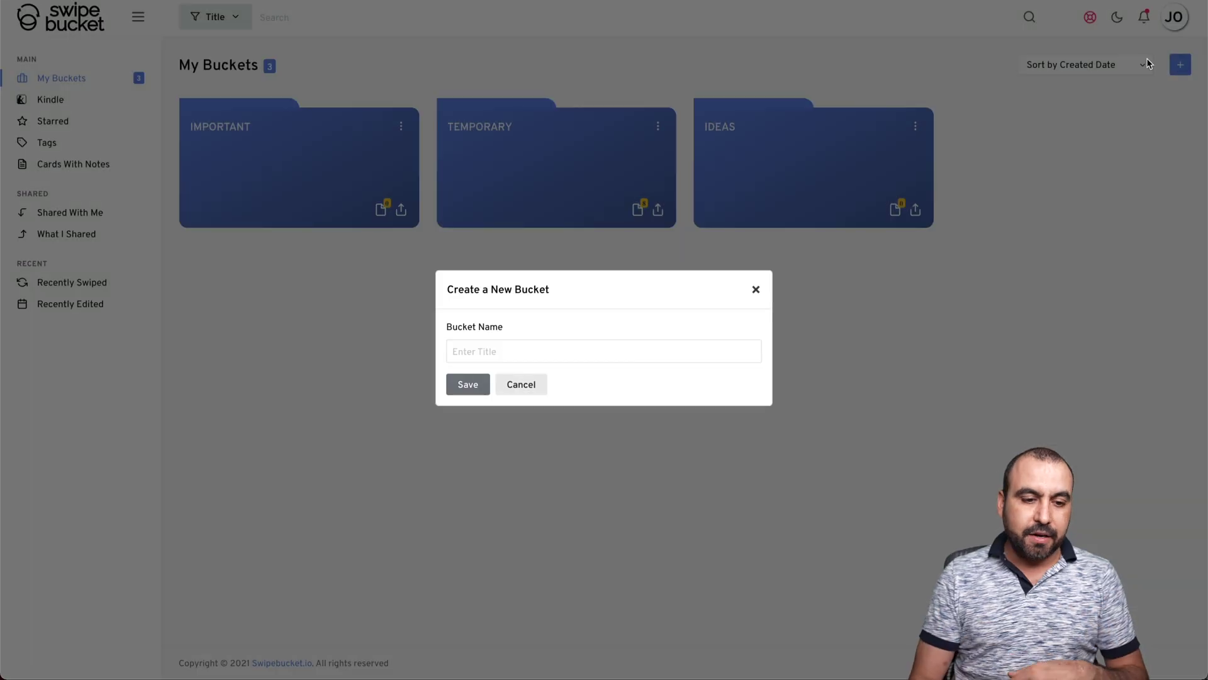
pyautogui.click(506, 352)
pyautogui.write('NEW FOR V')
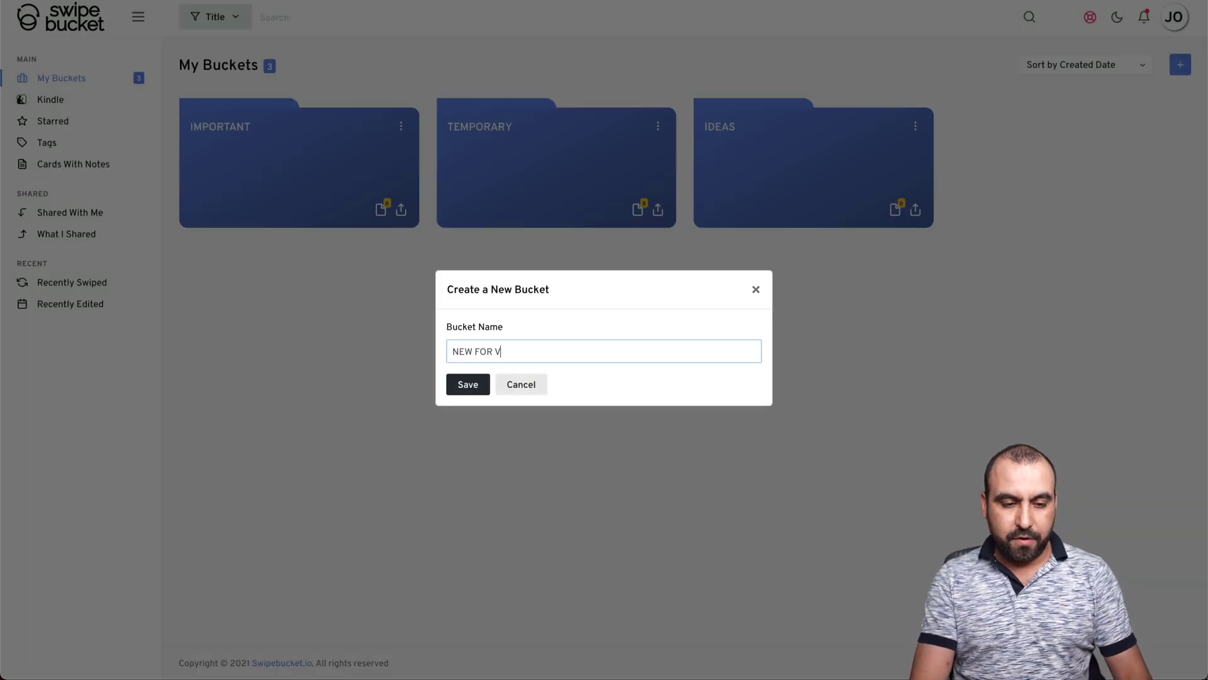
pyautogui.write('IDEO')
pyautogui.press('Return')
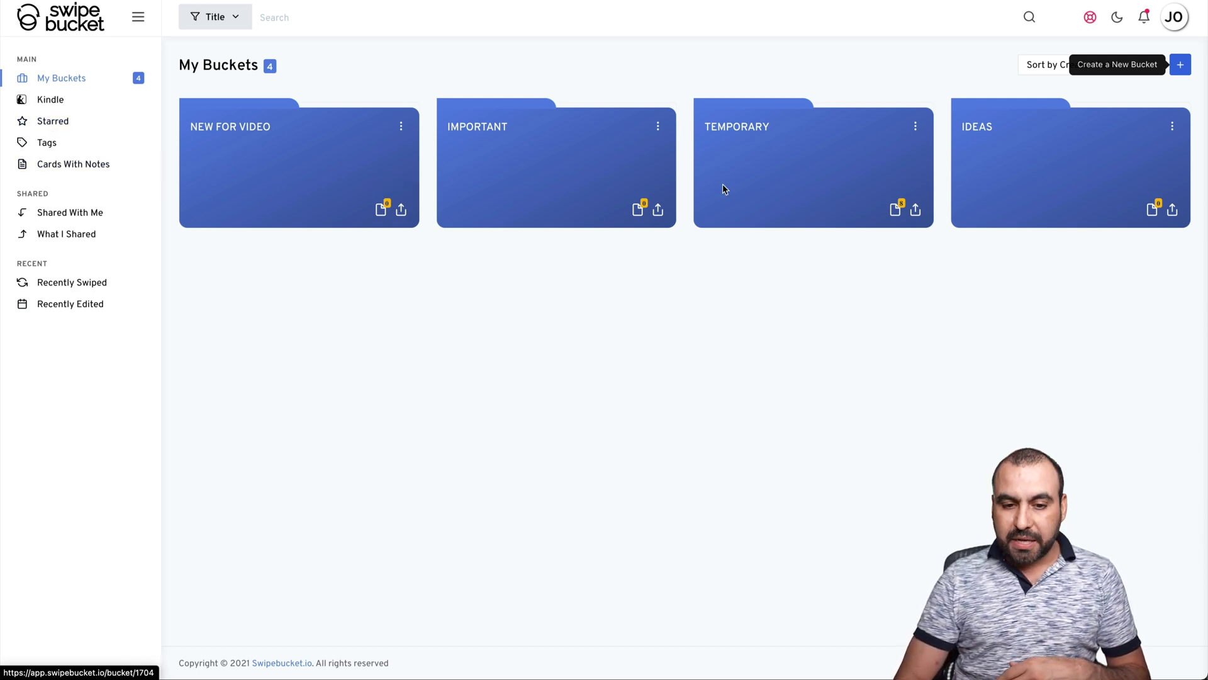
pyautogui.click(785, 138)
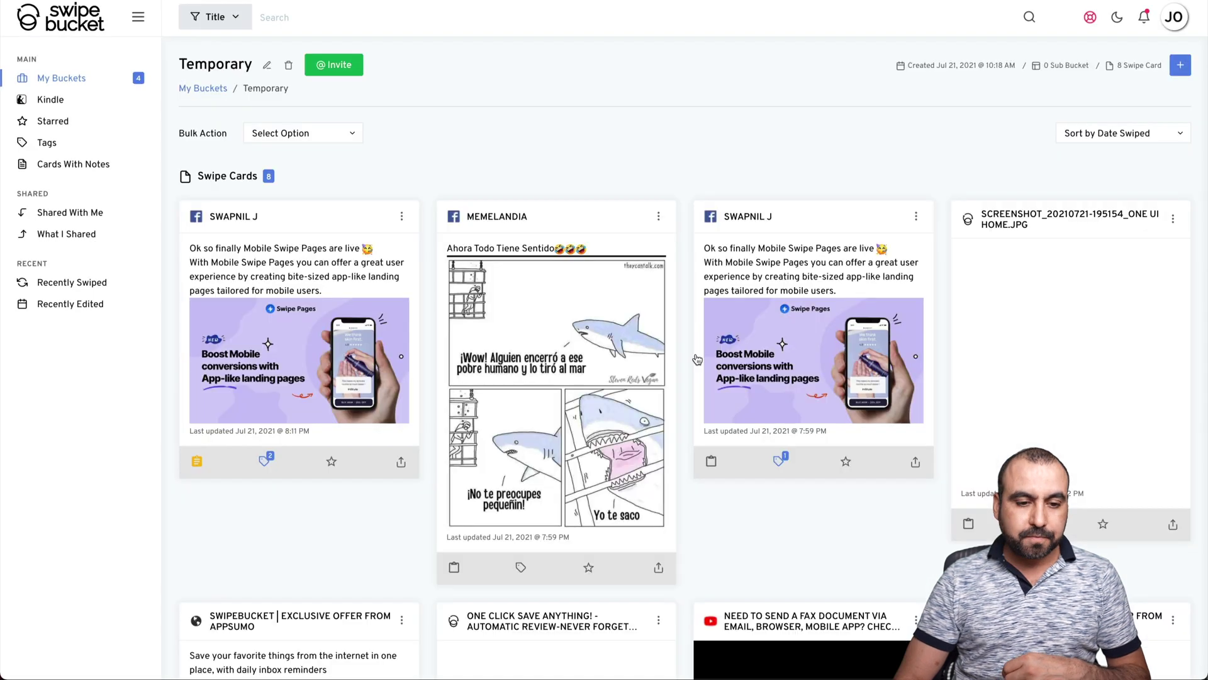
# Star the first Mobile Swipe Pages card, then view Starred, Tags, facebook and Cards With Notes.
pyautogui.click(331, 462)
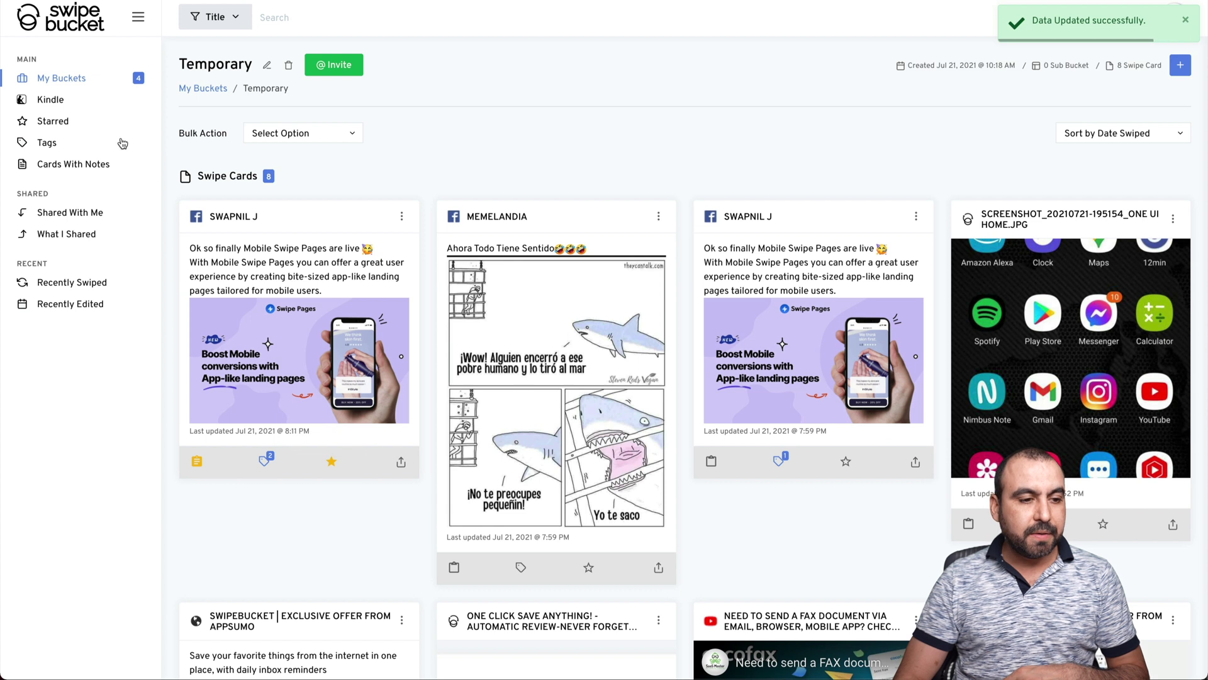
pyautogui.click(68, 122)
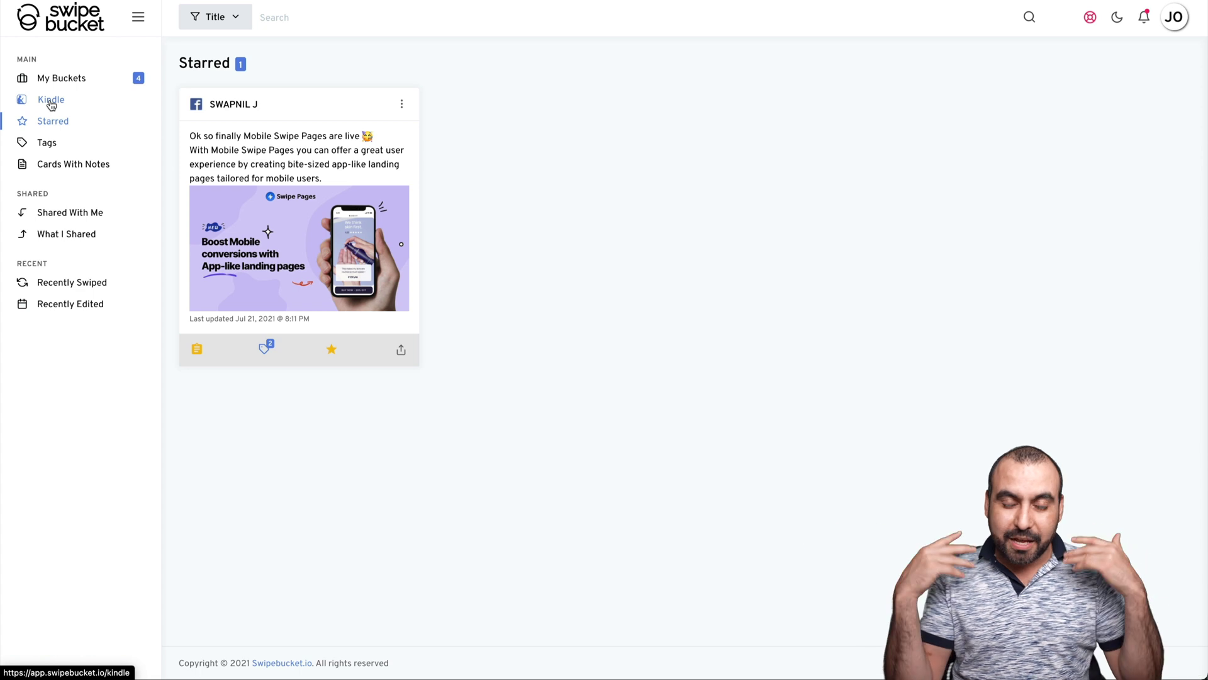
pyautogui.click(42, 143)
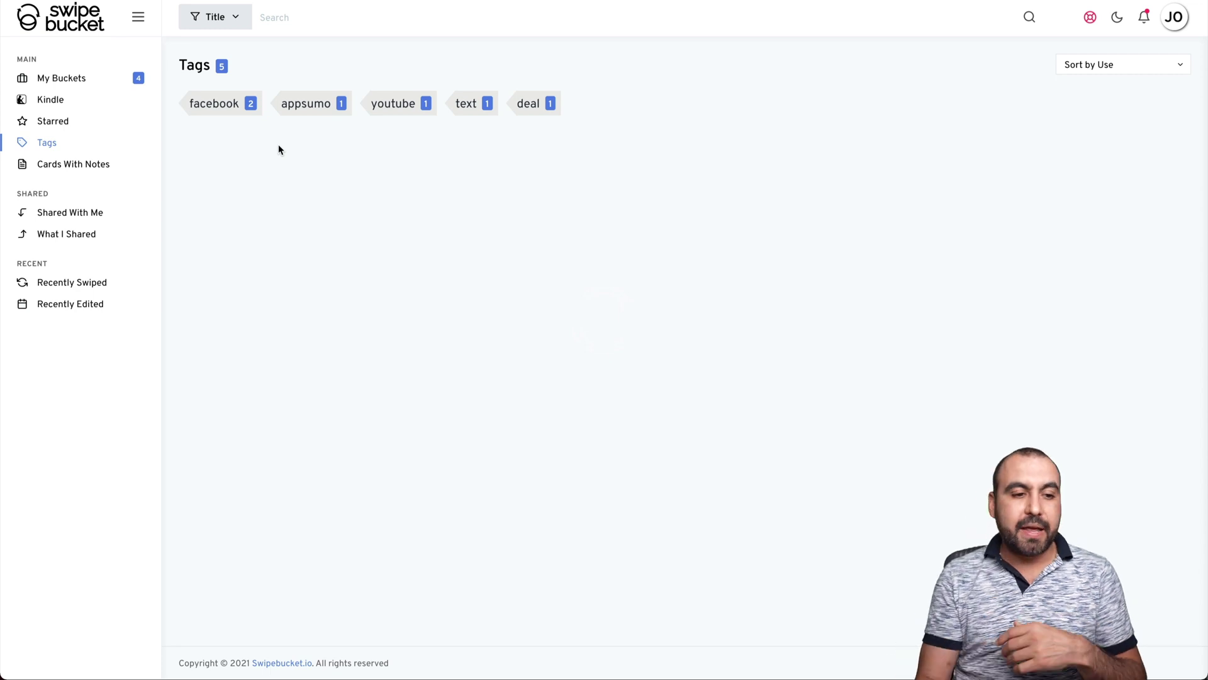
pyautogui.click(223, 111)
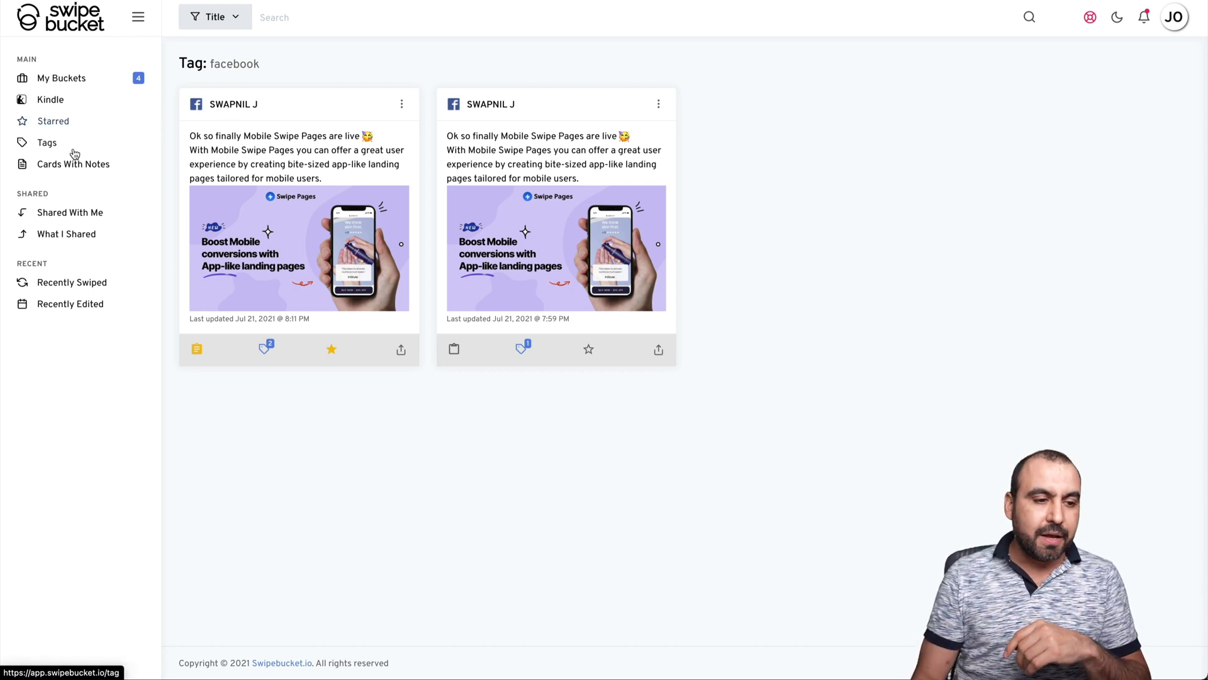
pyautogui.click(69, 168)
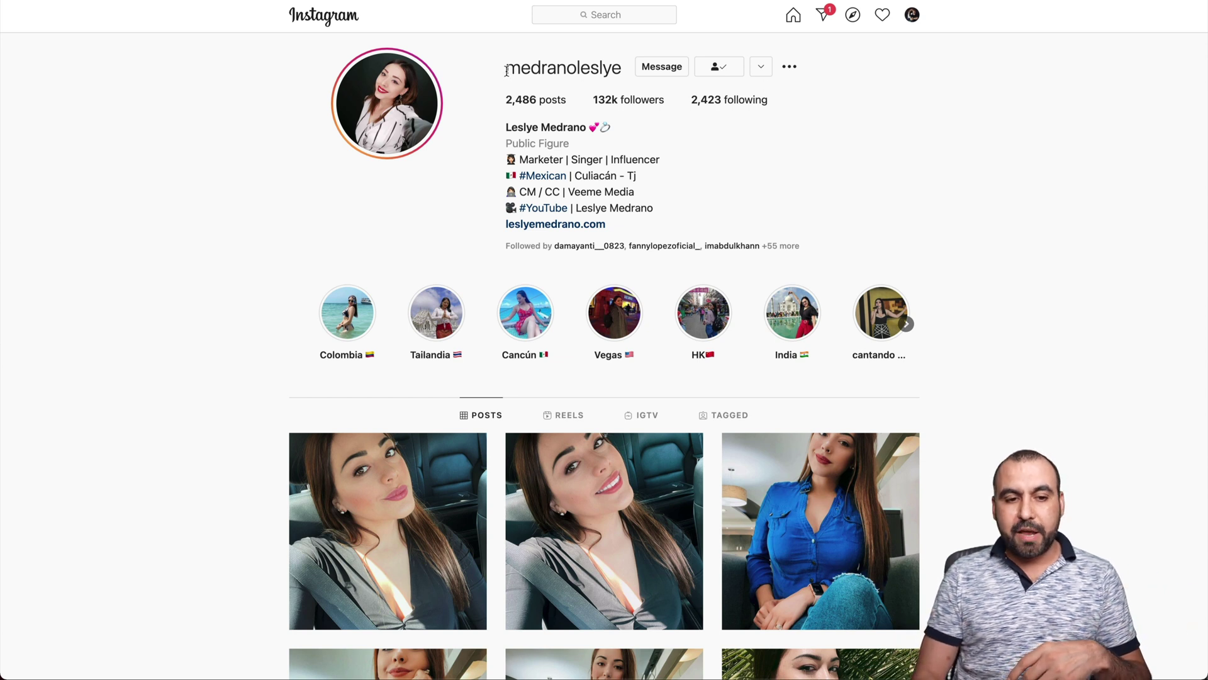
pyautogui.scroll(-2, 683, 234)
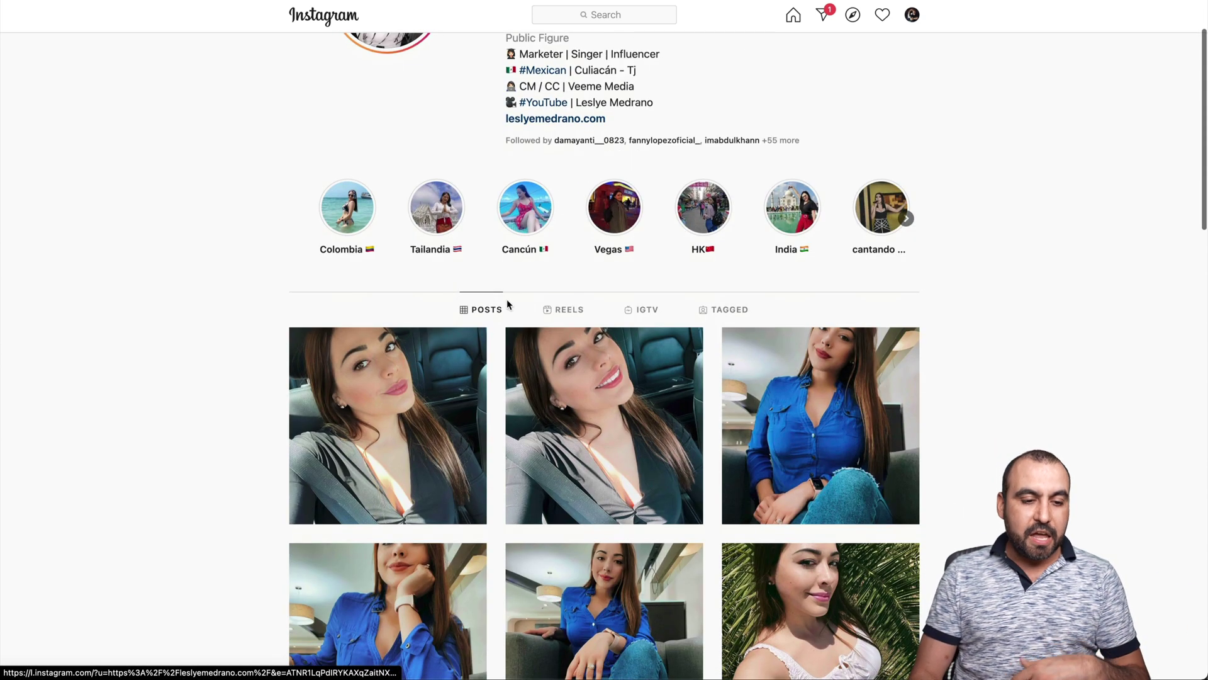
# Save the first Instagram profile post to Temporary with the tag IG.
pyautogui.click(437, 384)
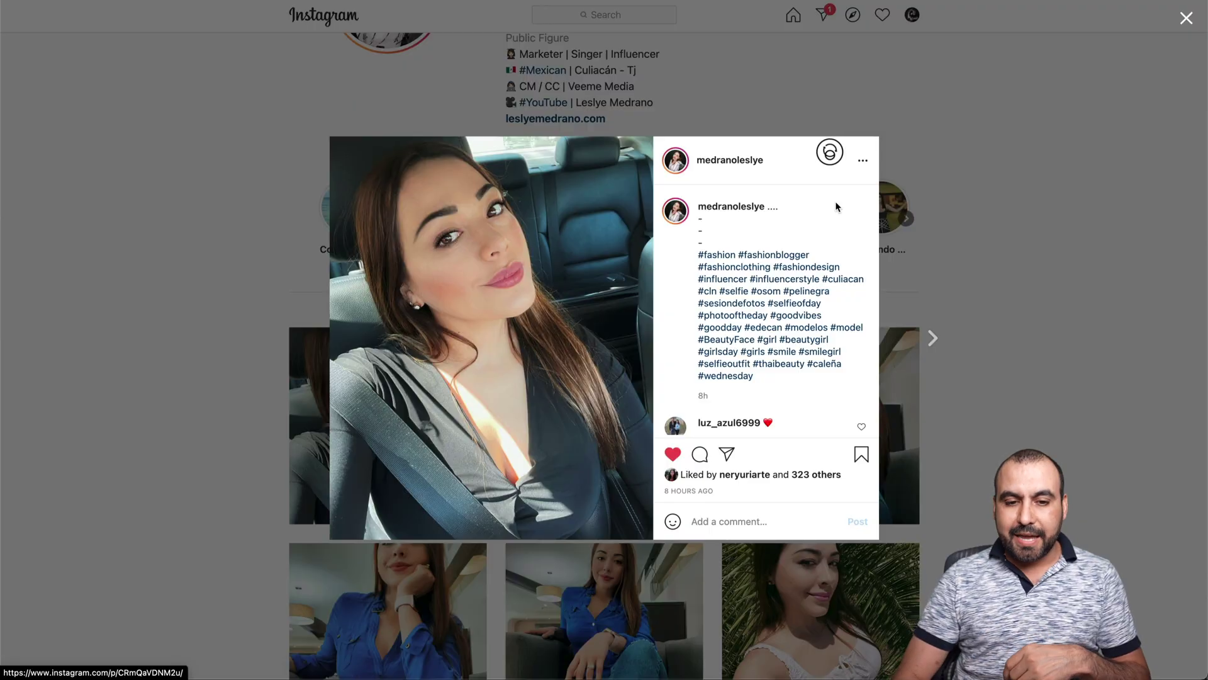
pyautogui.click(829, 156)
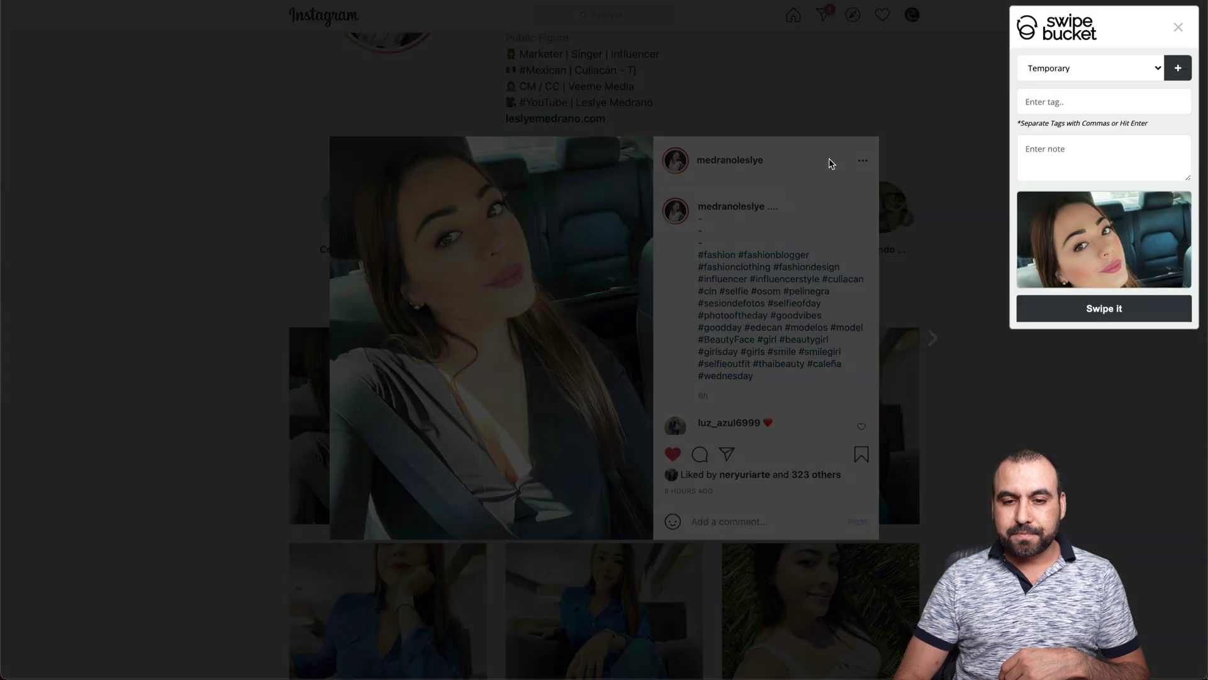
pyautogui.click(1071, 92)
pyautogui.write('IG')
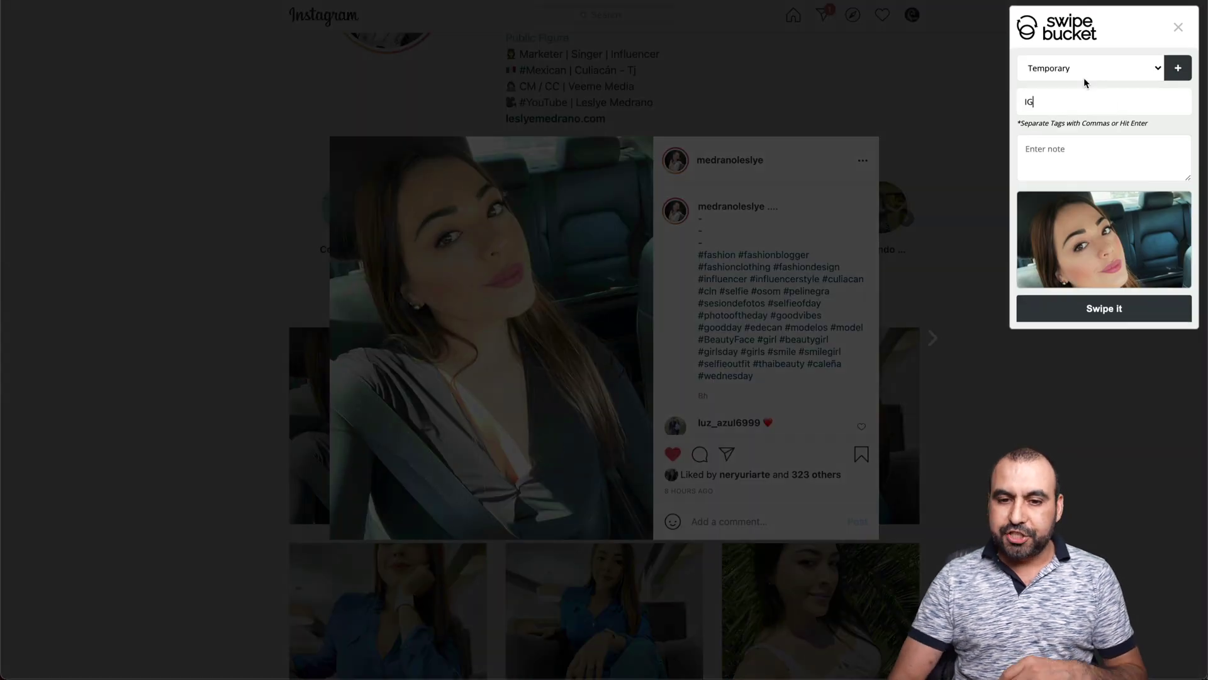
pyautogui.click(1106, 306)
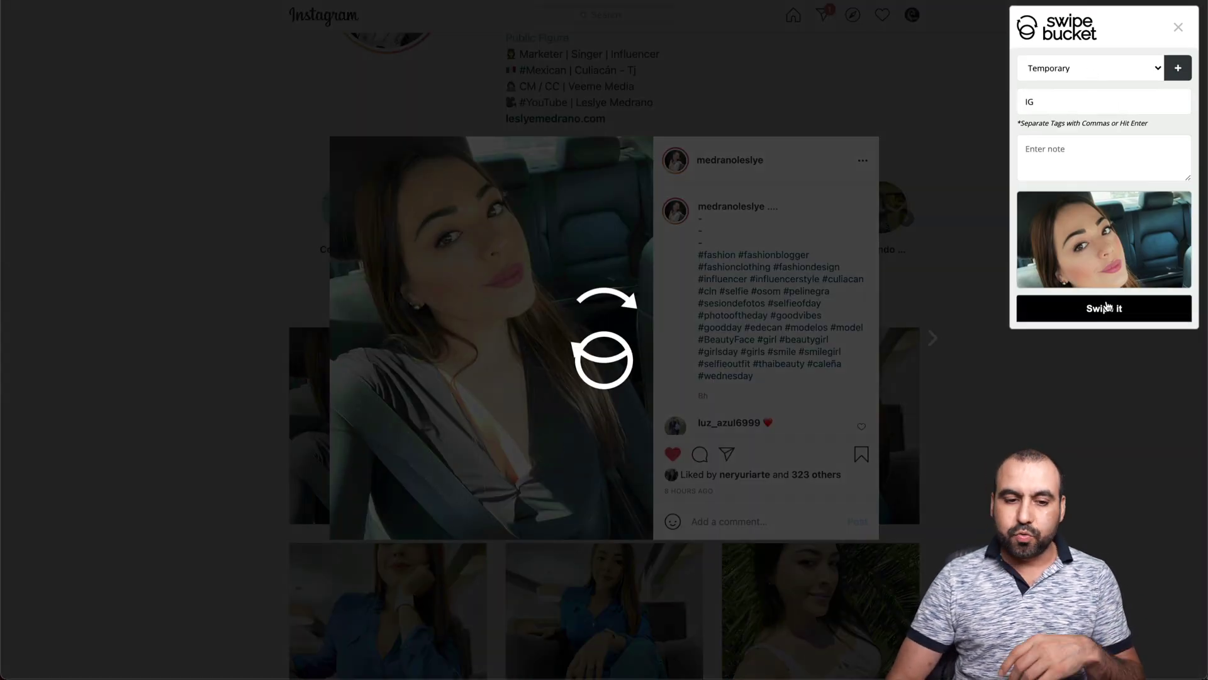
pyautogui.click(1042, 387)
pyautogui.click(997, 241)
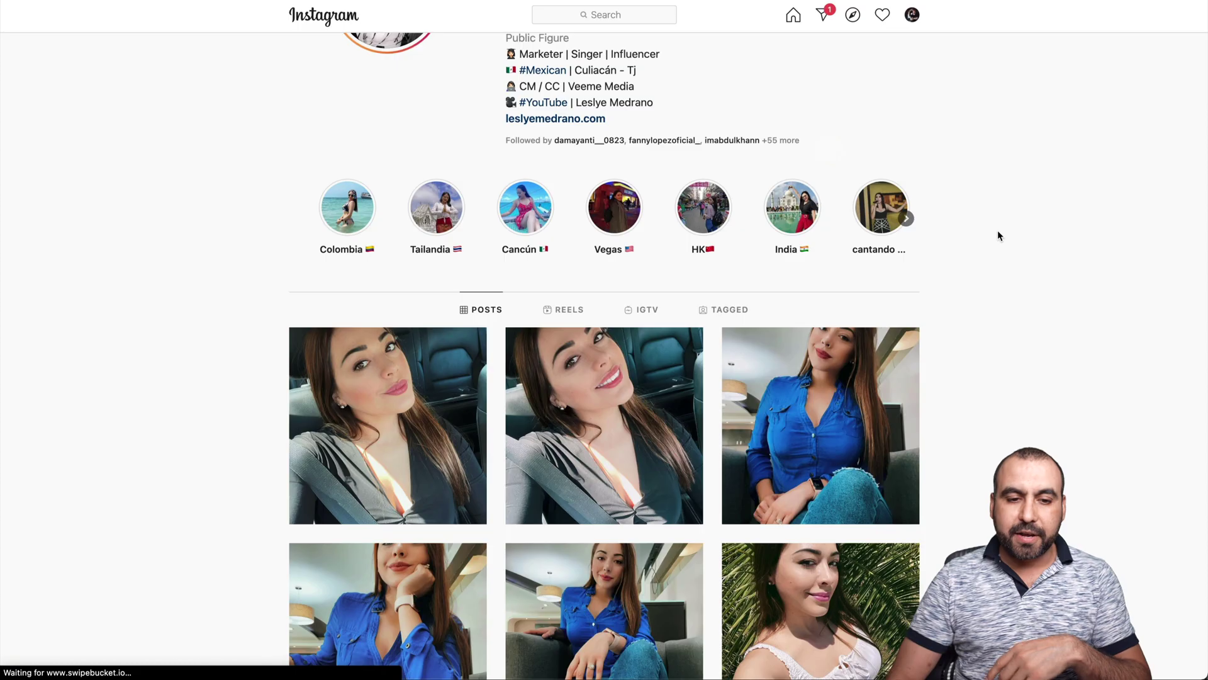
pyautogui.scroll(-2, 790, 469)
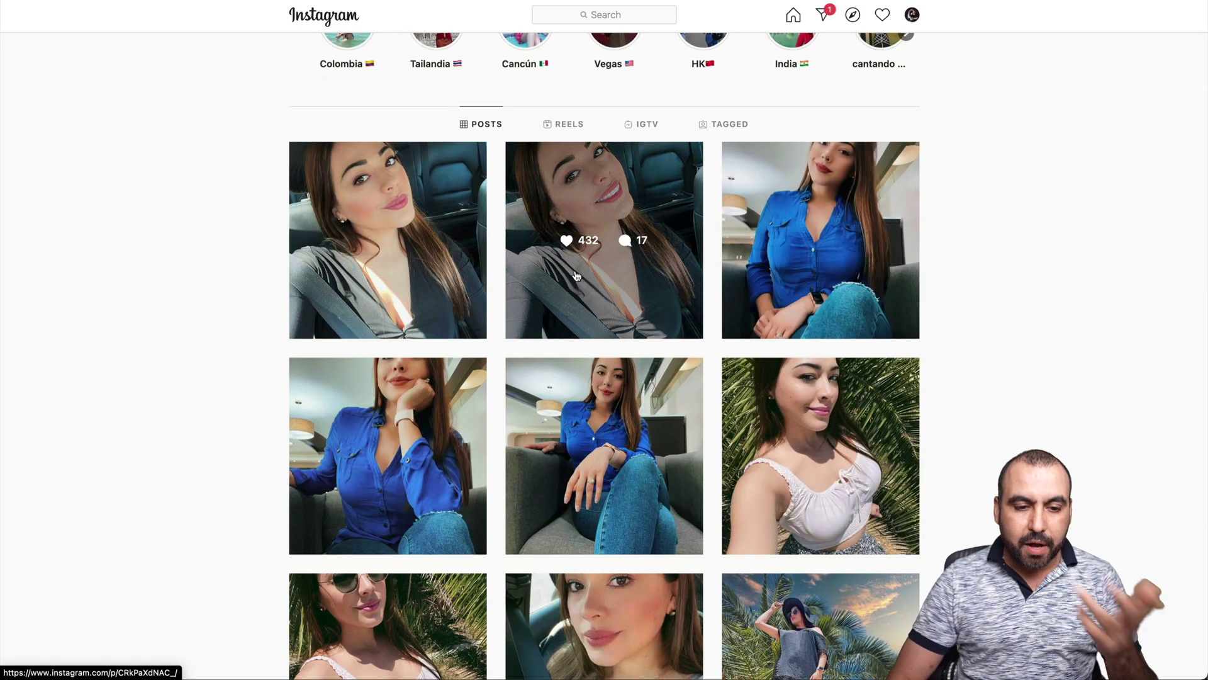
pyautogui.scroll(2, 575, 273)
pyautogui.scroll(2, 576, 274)
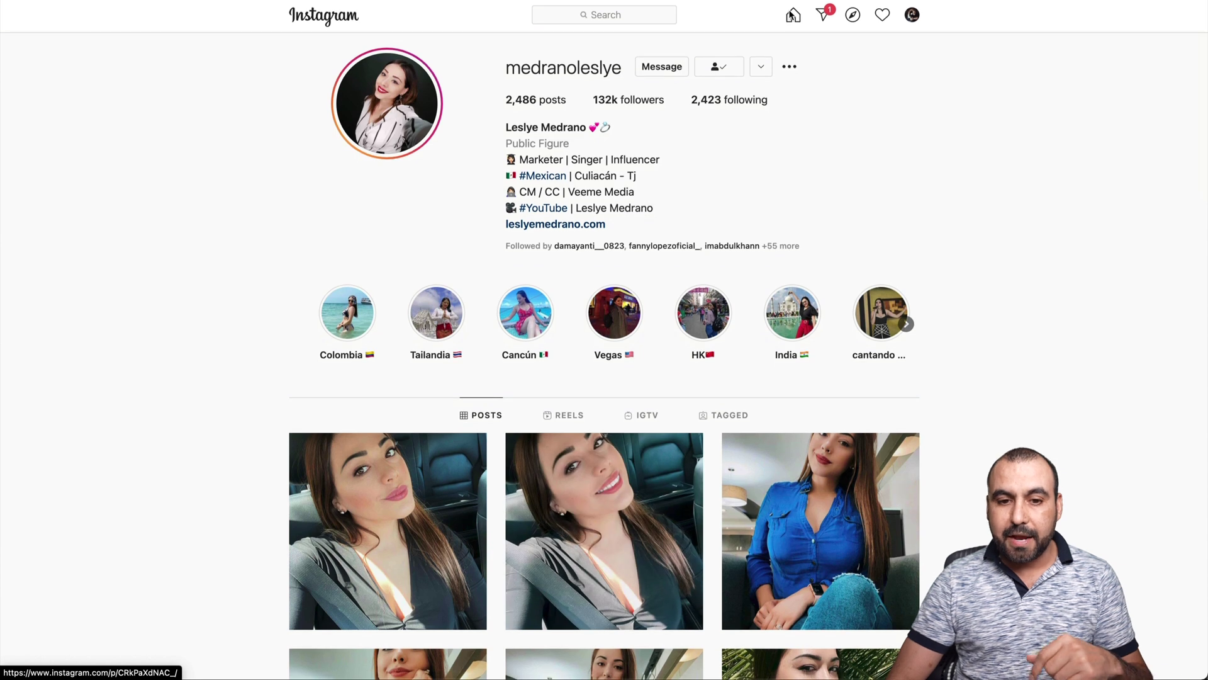
# Go to your own Instagram profile and point out the username.
pyautogui.click(914, 17)
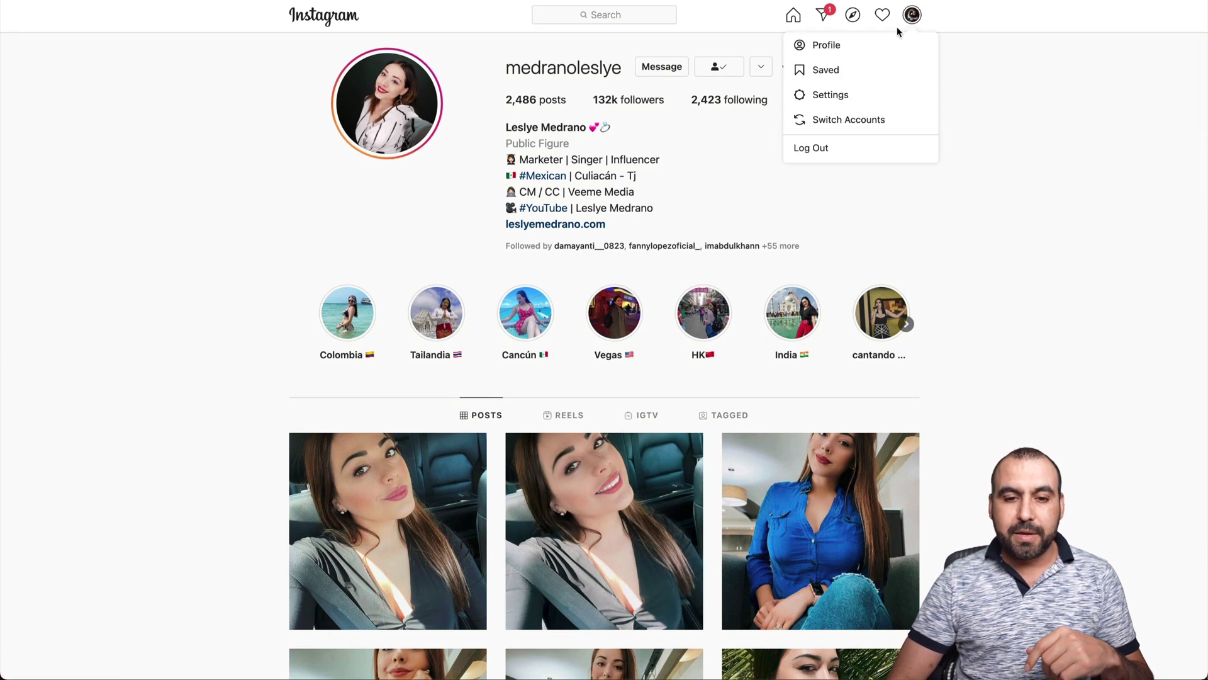
pyautogui.click(836, 47)
pyautogui.moveTo(504, 68); pyautogui.dragTo(553, 74)
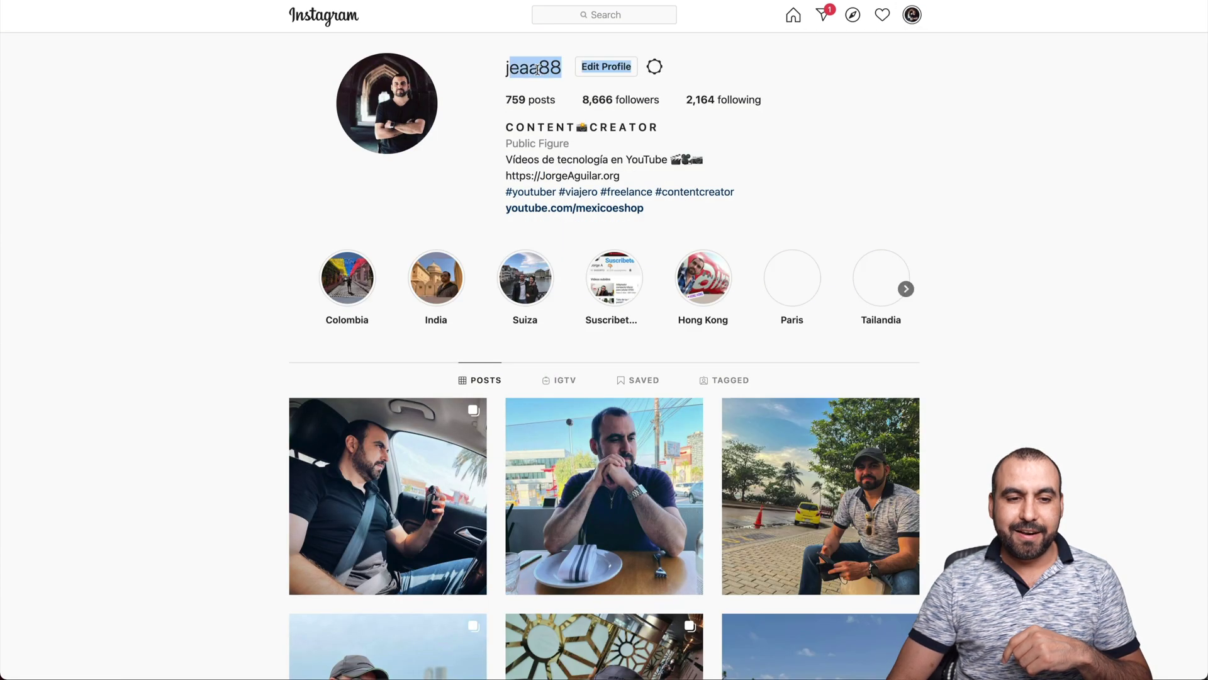
pyautogui.click(553, 75)
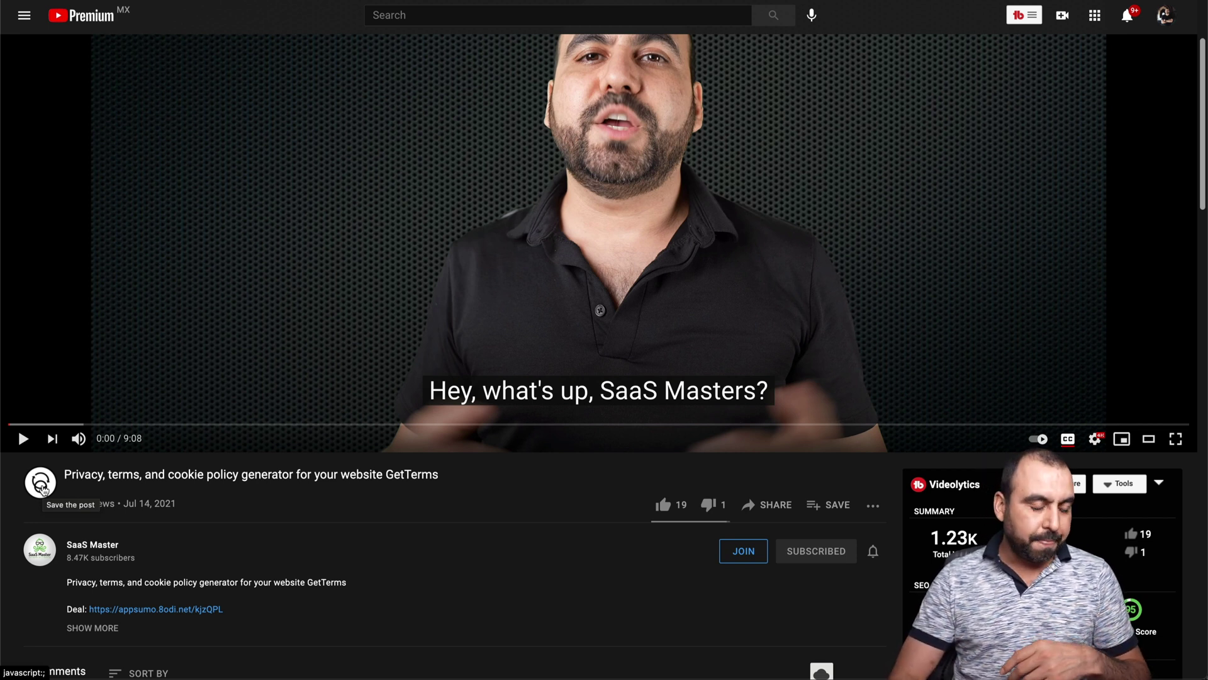
# Swipe the GetTerms video into Temporary with the youtube tag and view the new card.
pyautogui.click(41, 487)
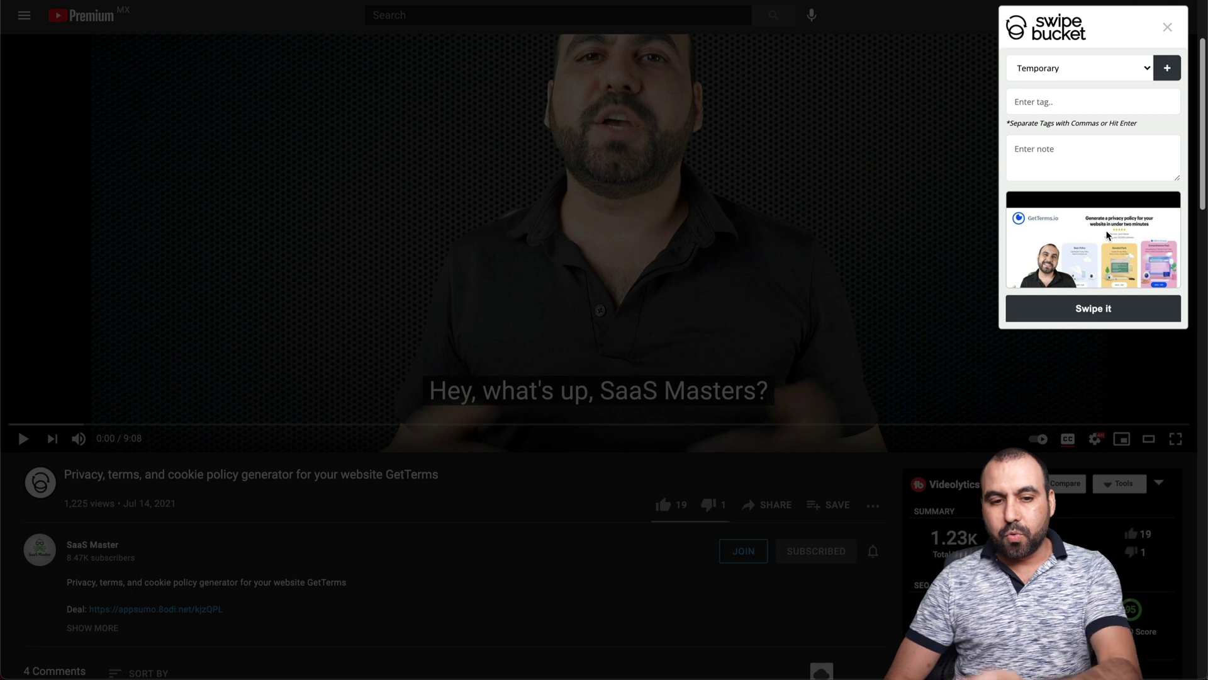
pyautogui.click(1042, 107)
pyautogui.write('youtube')
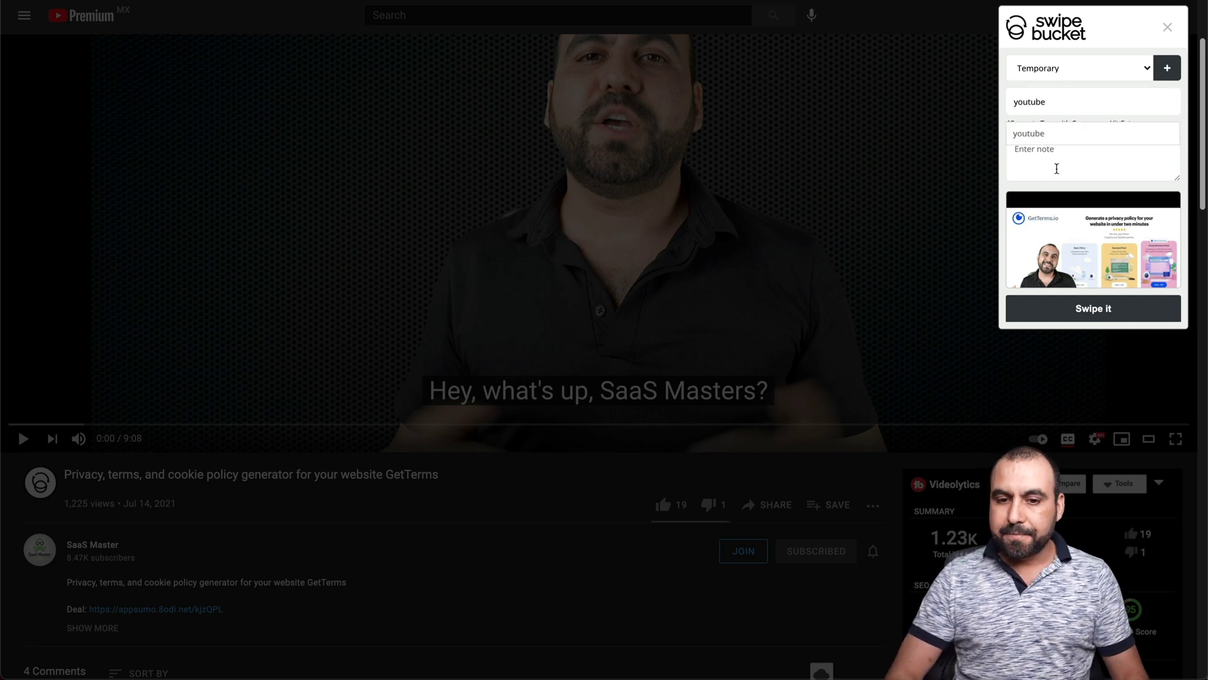
pyautogui.click(1054, 167)
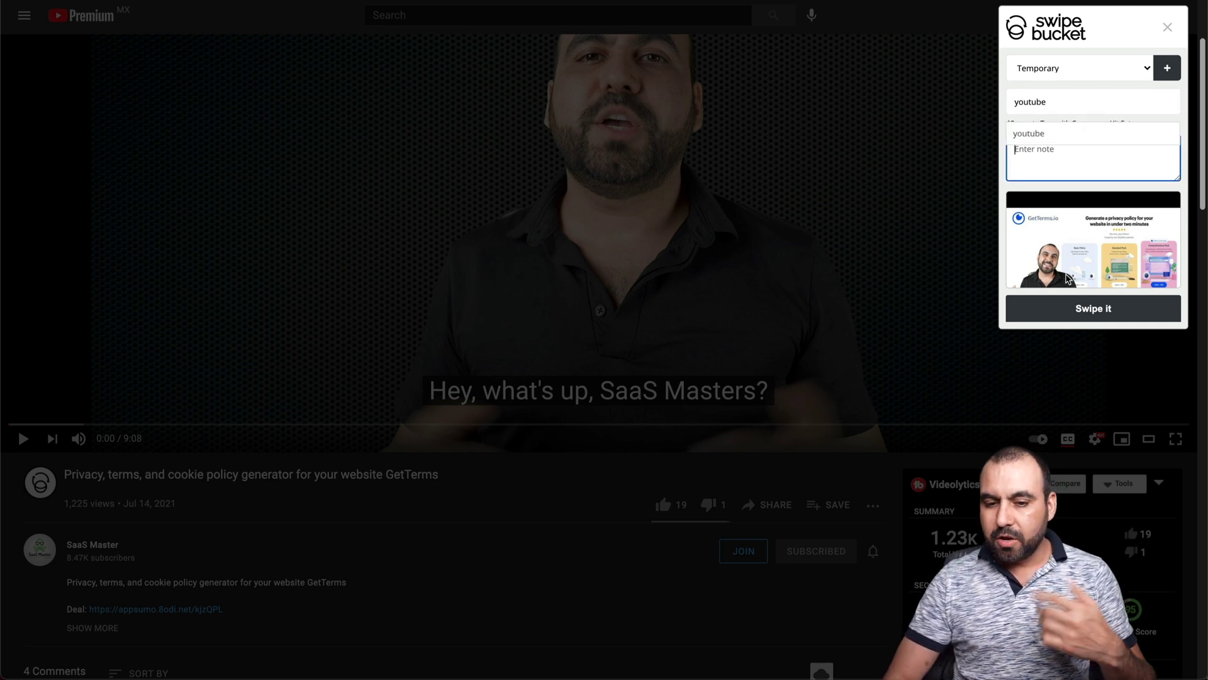
pyautogui.click(1074, 306)
pyautogui.click(1046, 90)
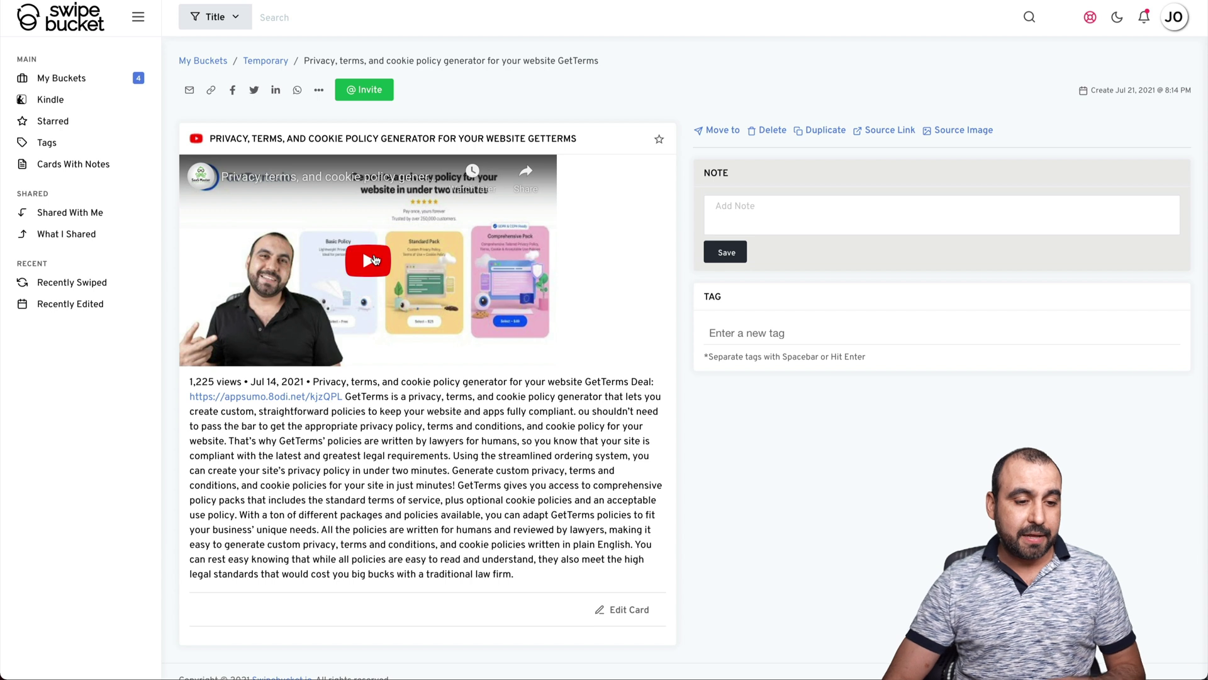
pyautogui.moveTo(345, 397); pyautogui.dragTo(401, 515)
pyautogui.click(401, 507)
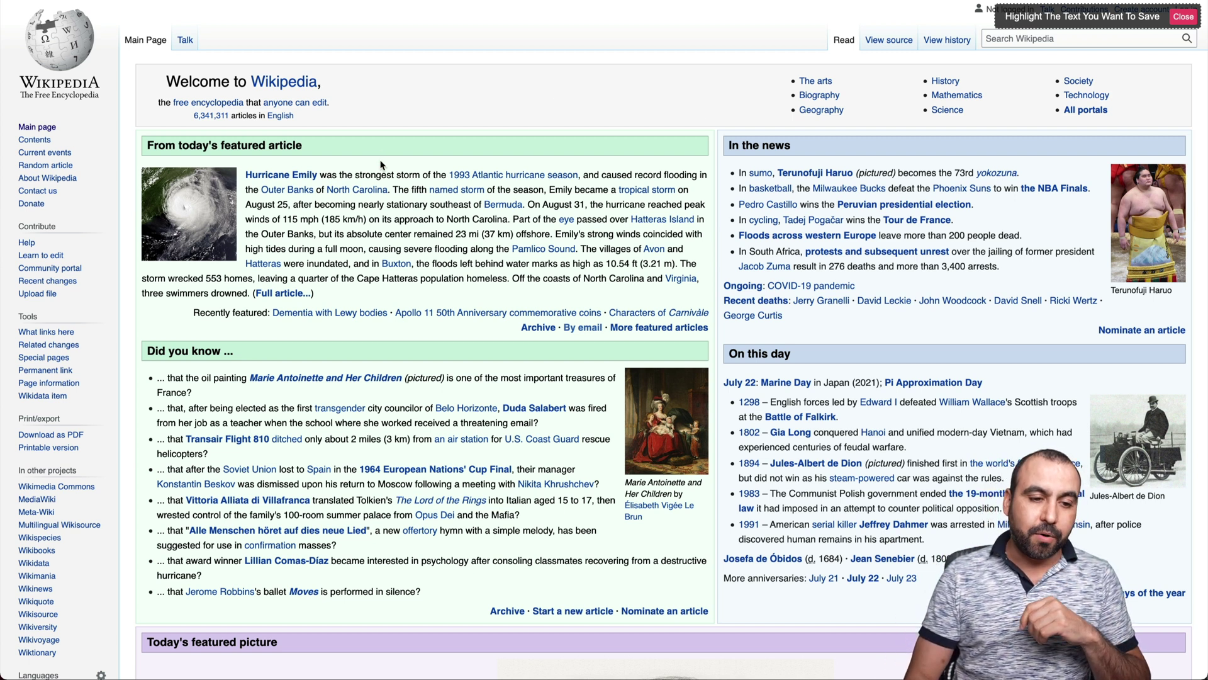
# Highlight a passage of the Hurricane Emily article and bring up its save panel.
pyautogui.moveTo(390, 170); pyautogui.dragTo(522, 273)
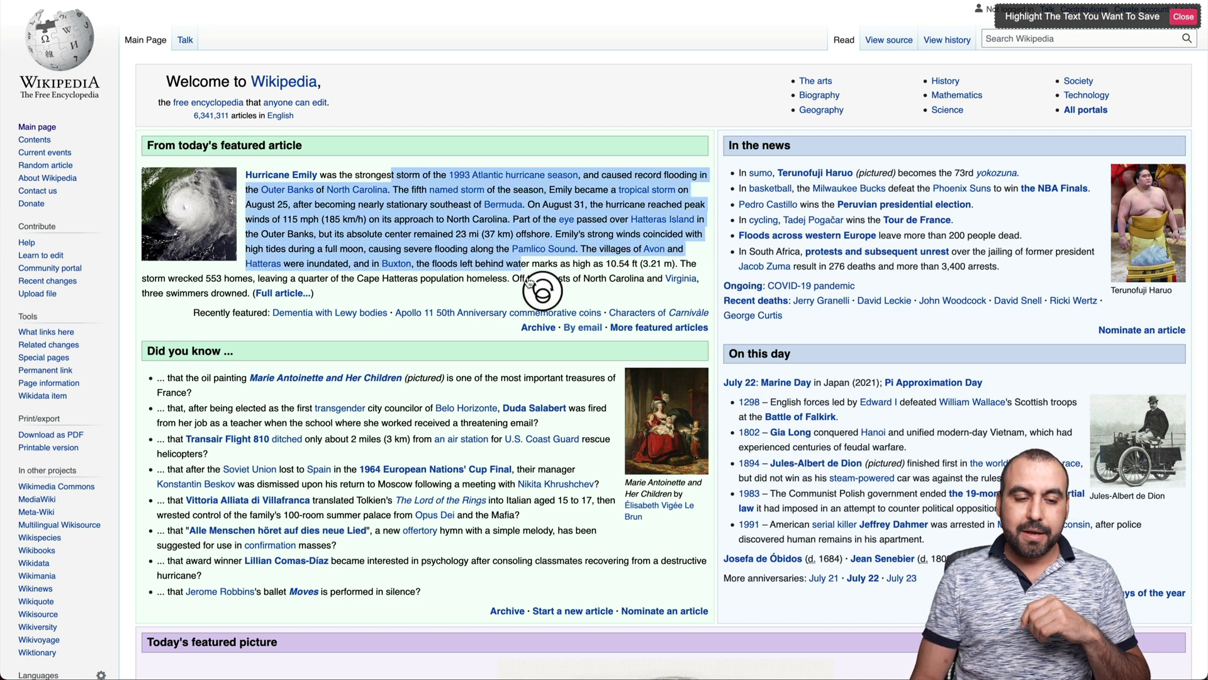
pyautogui.click(550, 299)
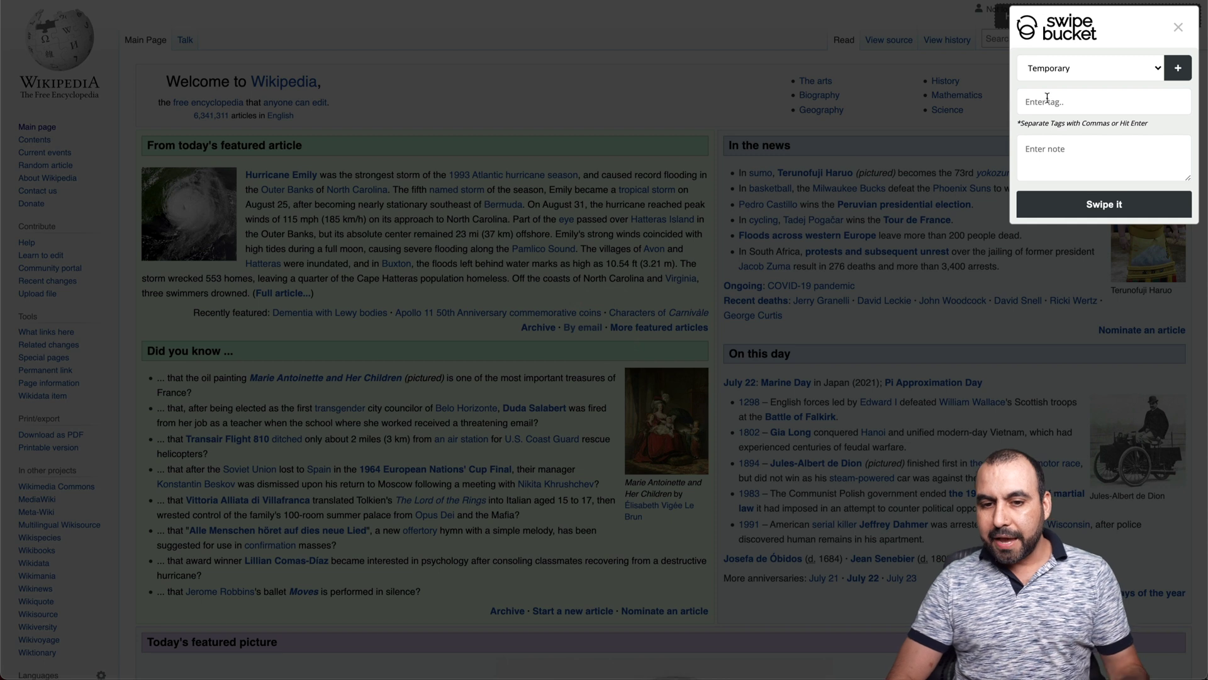
pyautogui.write('tex')
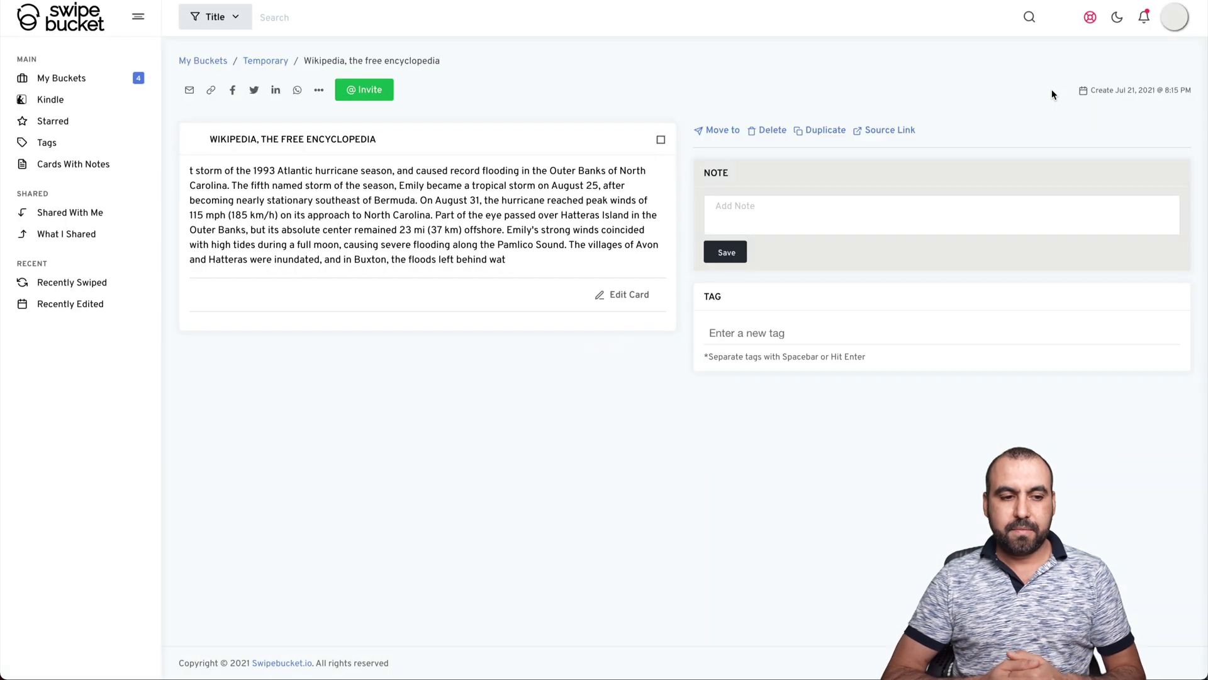
pyautogui.moveTo(362, 170); pyautogui.dragTo(396, 229)
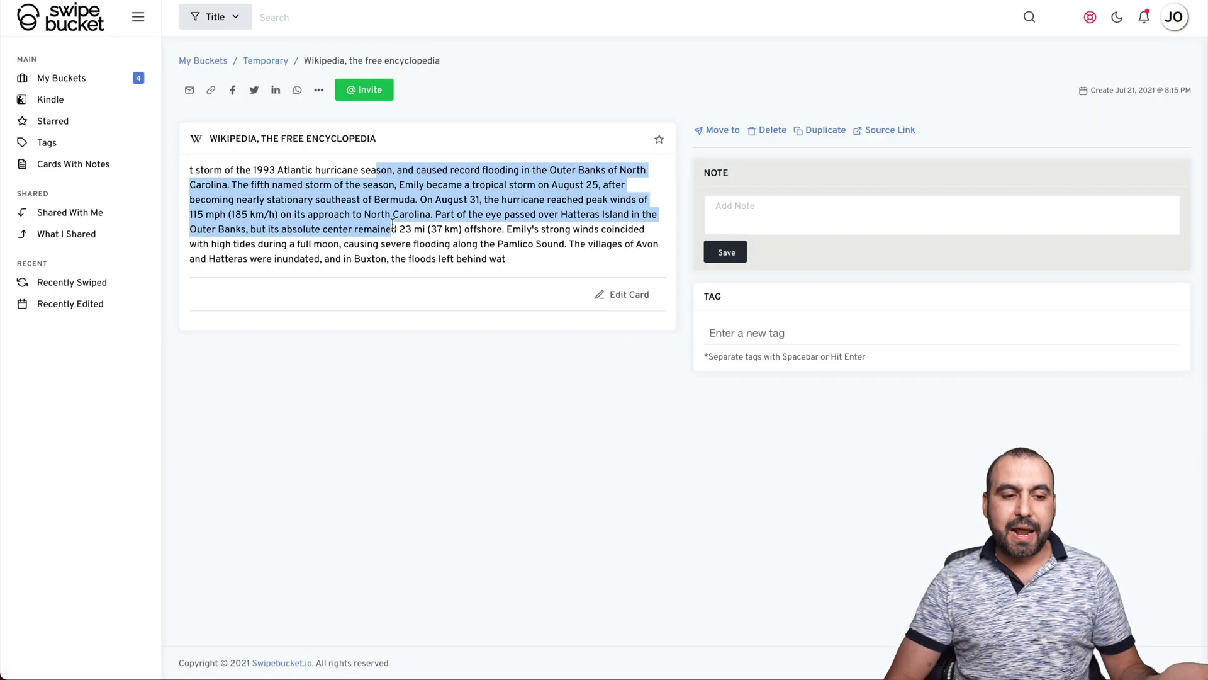
pyautogui.click(498, 215)
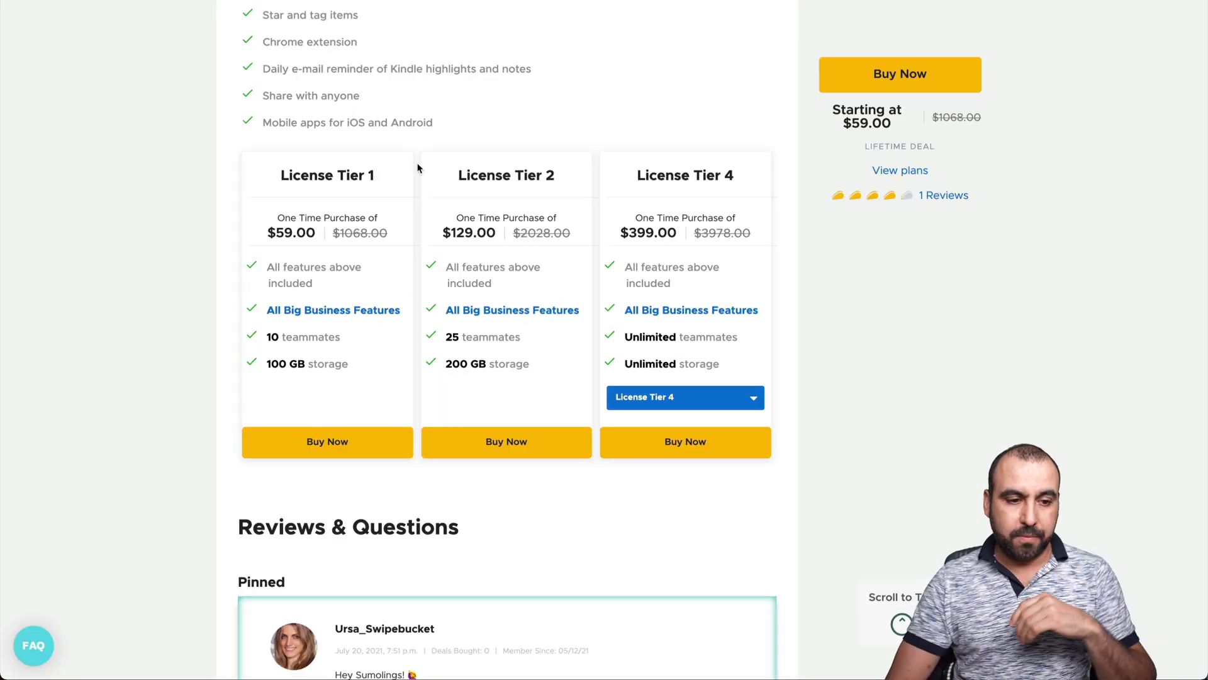
pyautogui.scroll(5, 432, 194)
pyautogui.scroll(5, 433, 192)
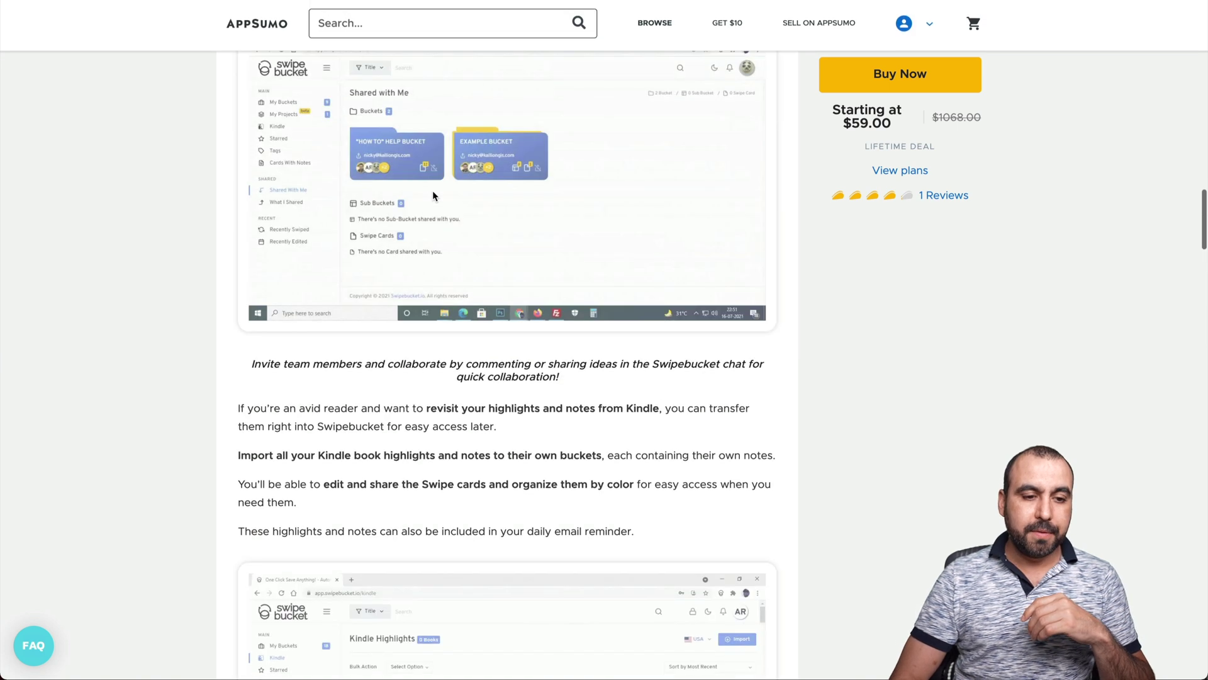
pyautogui.scroll(2, 433, 191)
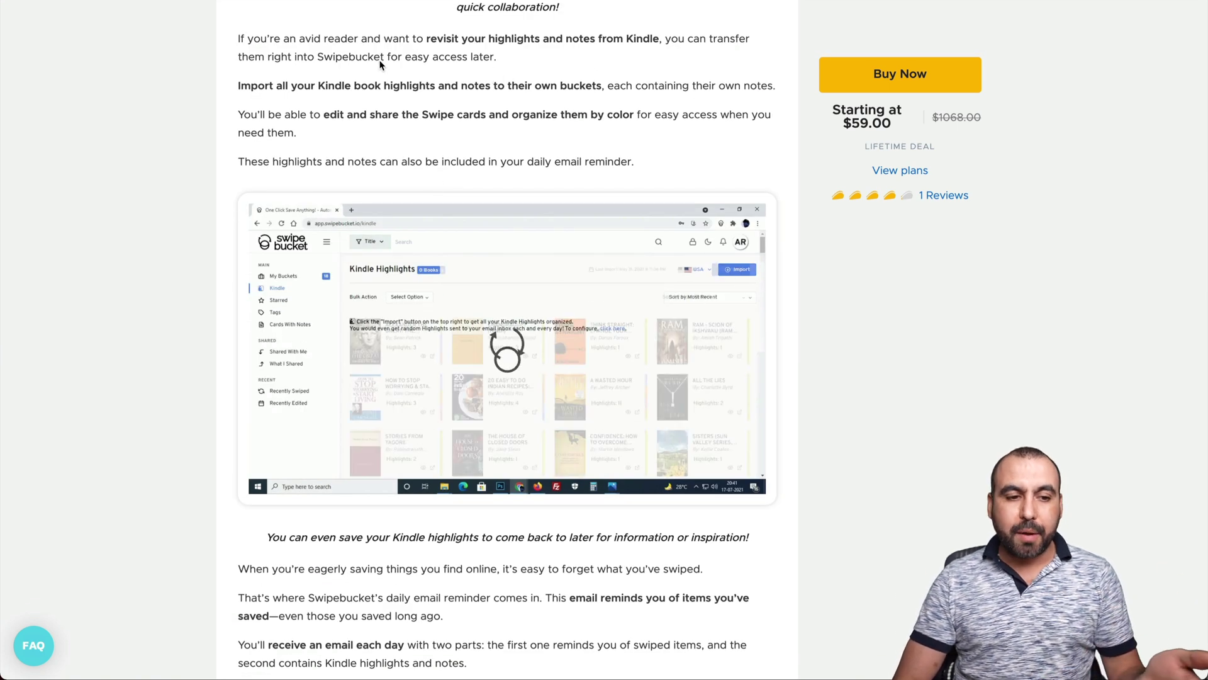
# Point out the Kindle highlights paragraphs, then open the Swipebucket extension menu.
pyautogui.moveTo(350, 39); pyautogui.dragTo(545, 130)
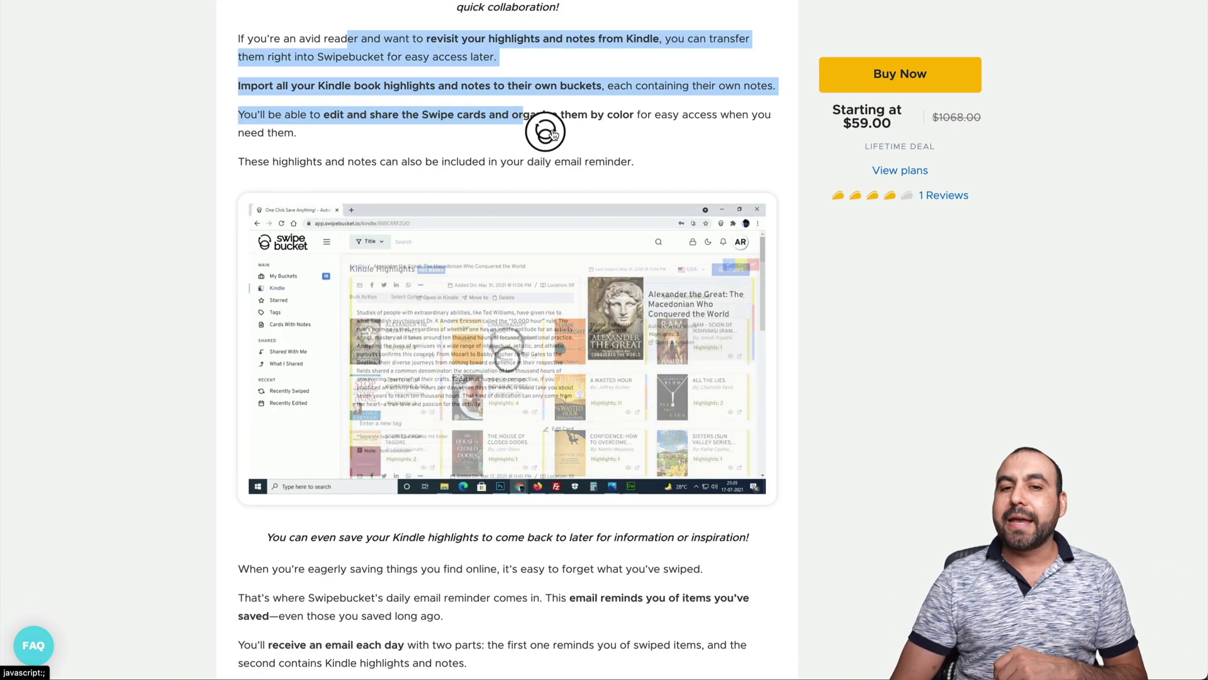
pyautogui.click(647, 111)
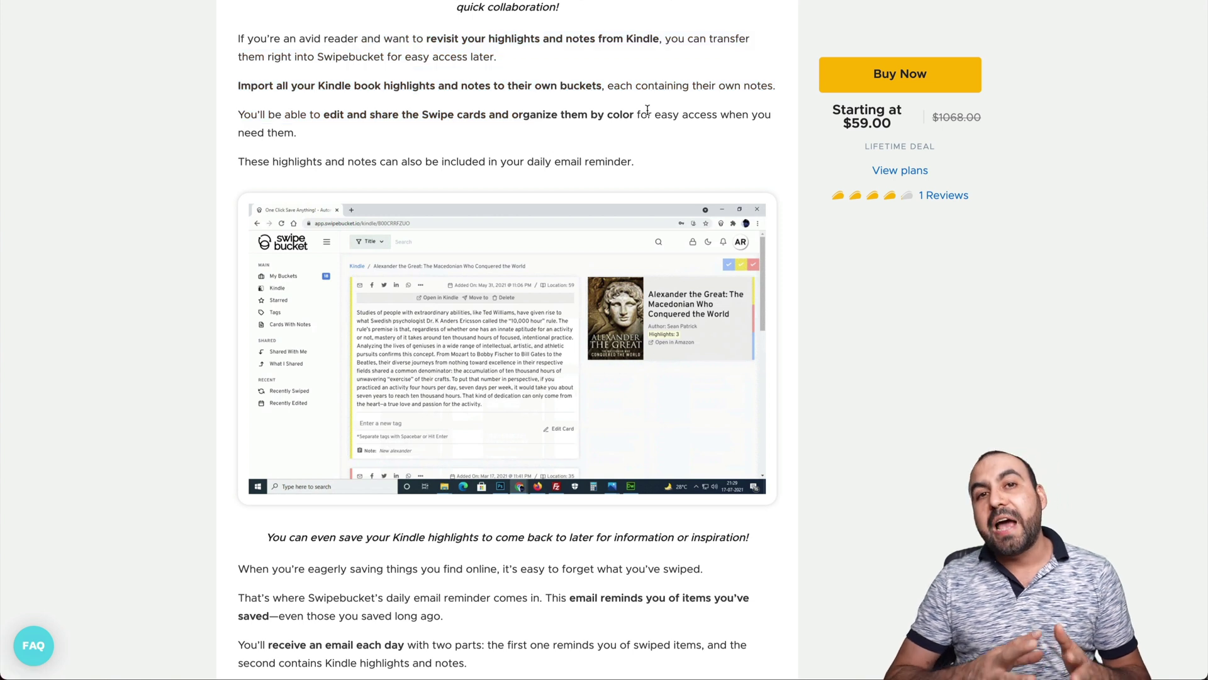
pyautogui.click(1133, 6)
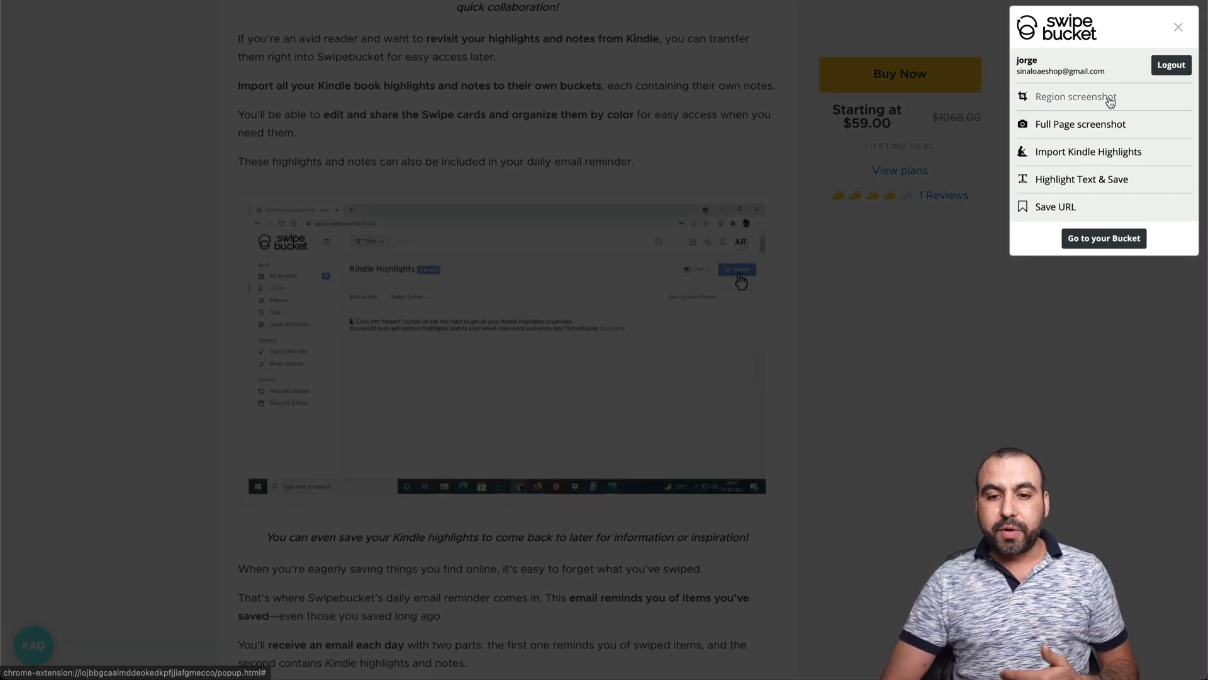
# Capture the whole AppSumo deal page as a full-page screenshot with the Swipebucket extension.
pyautogui.click(1093, 130)
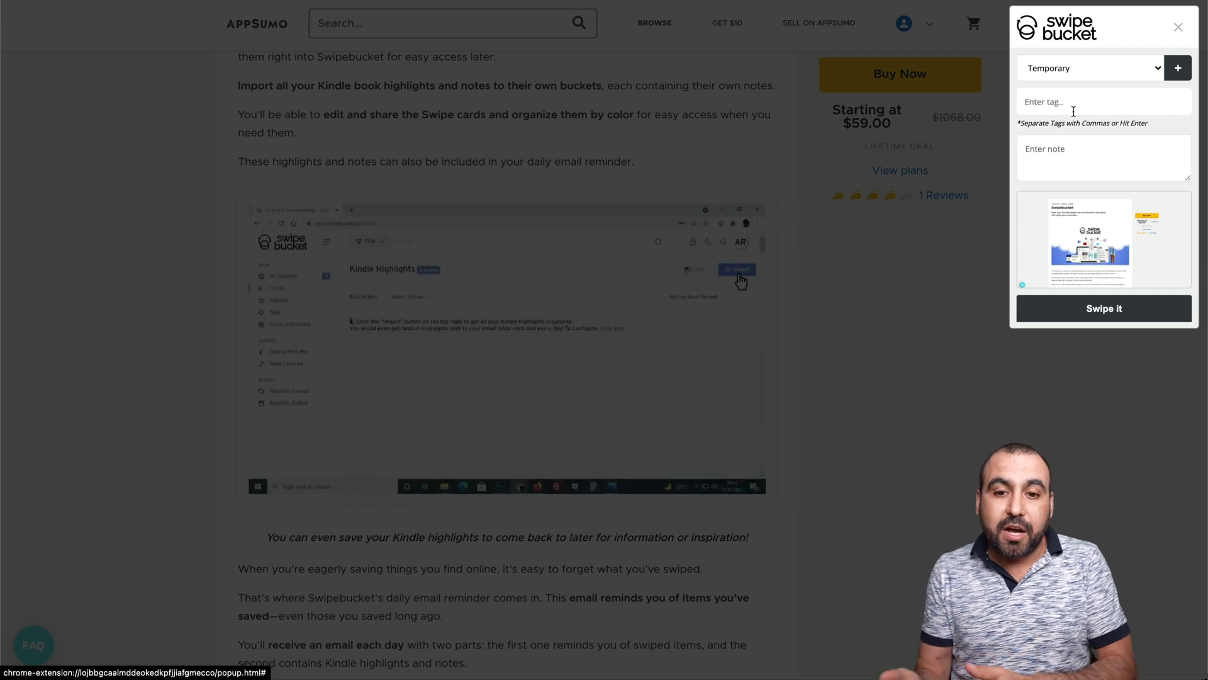
# Tag the full-page AppSumo capture with 'appsumo' and 'bought'.
pyautogui.click(1064, 105)
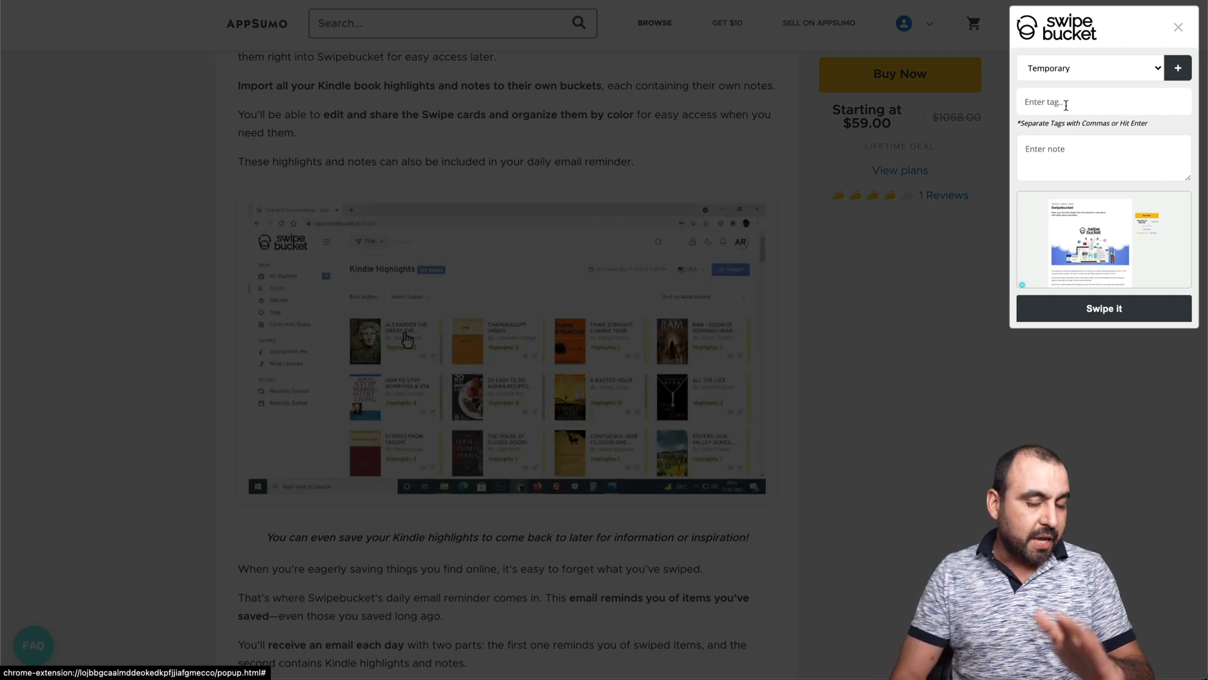
pyautogui.write('appsumo')
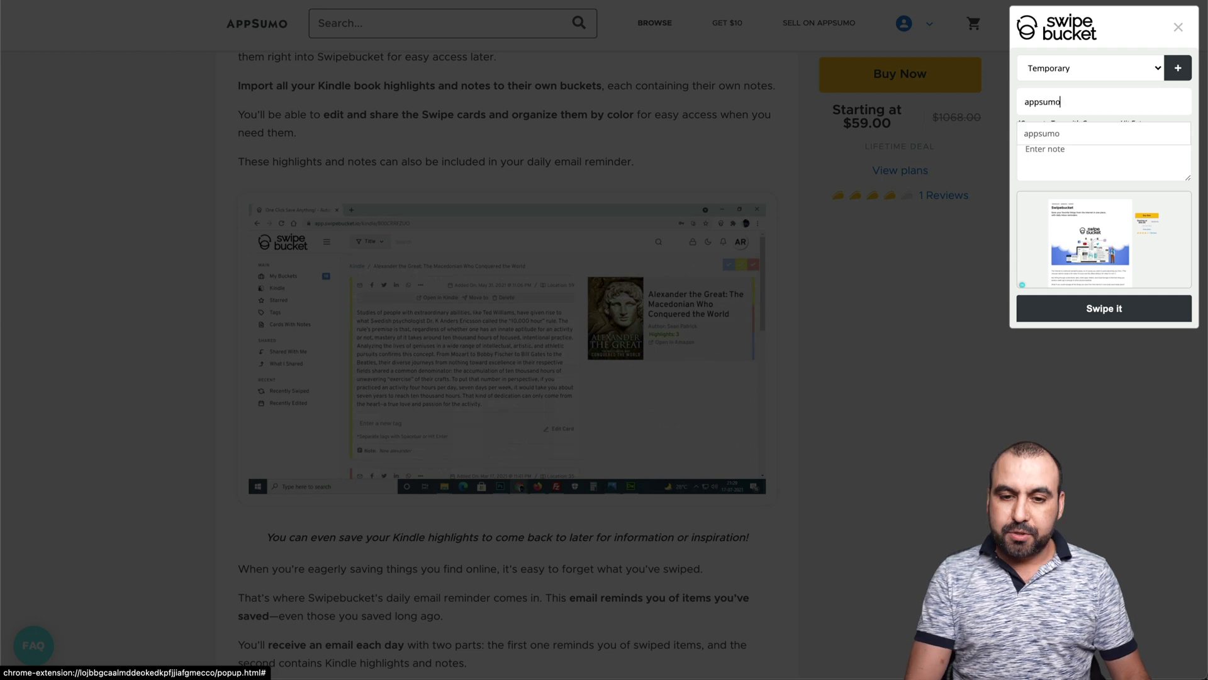
pyautogui.press('Return')
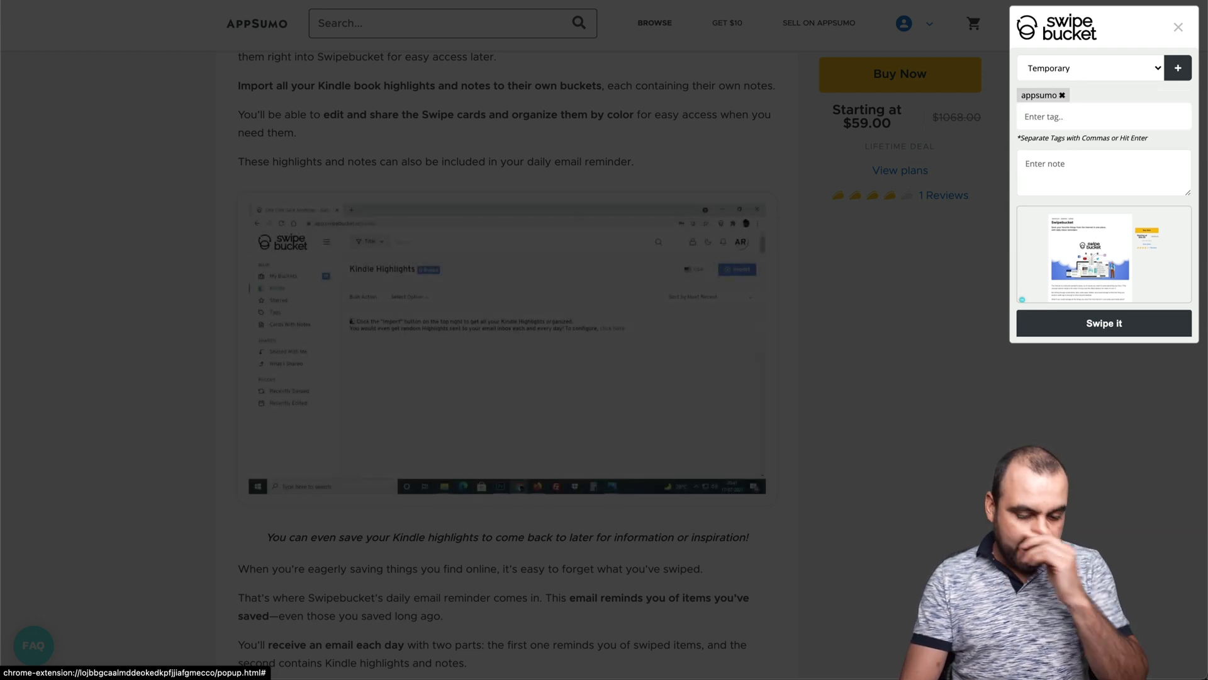
pyautogui.write('bought')
pyautogui.press('Return')
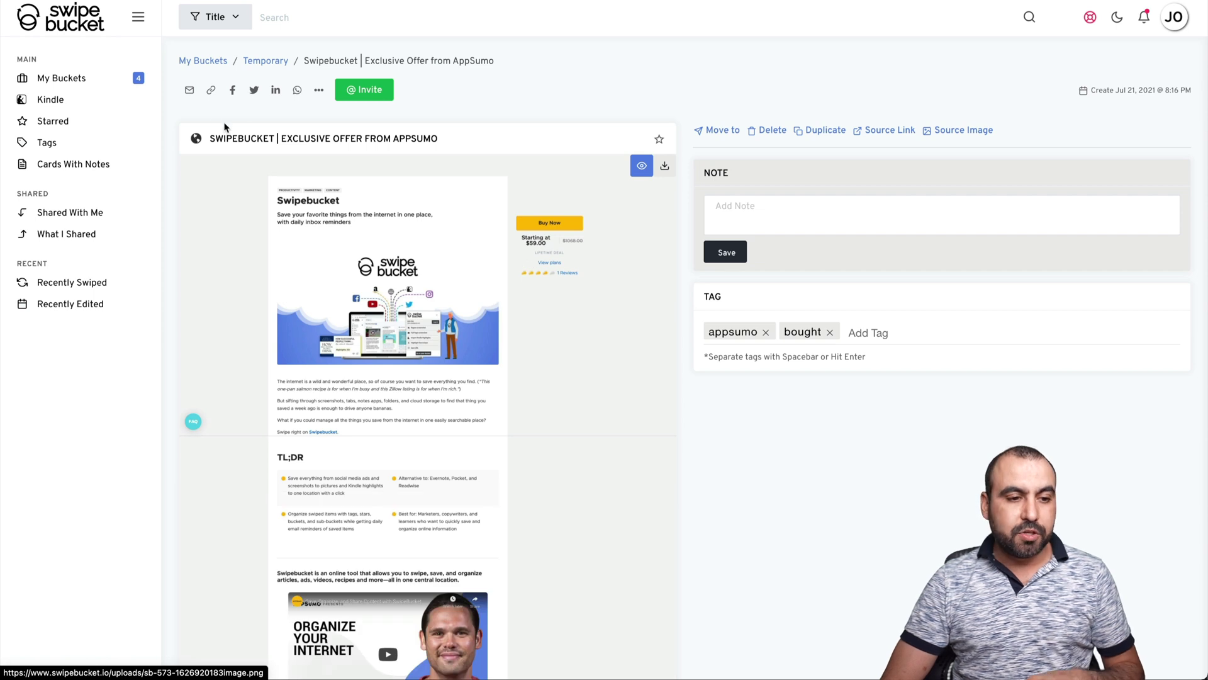
# Publicly share the AppSumo screenshot card and copy its share link.
pyautogui.click(211, 90)
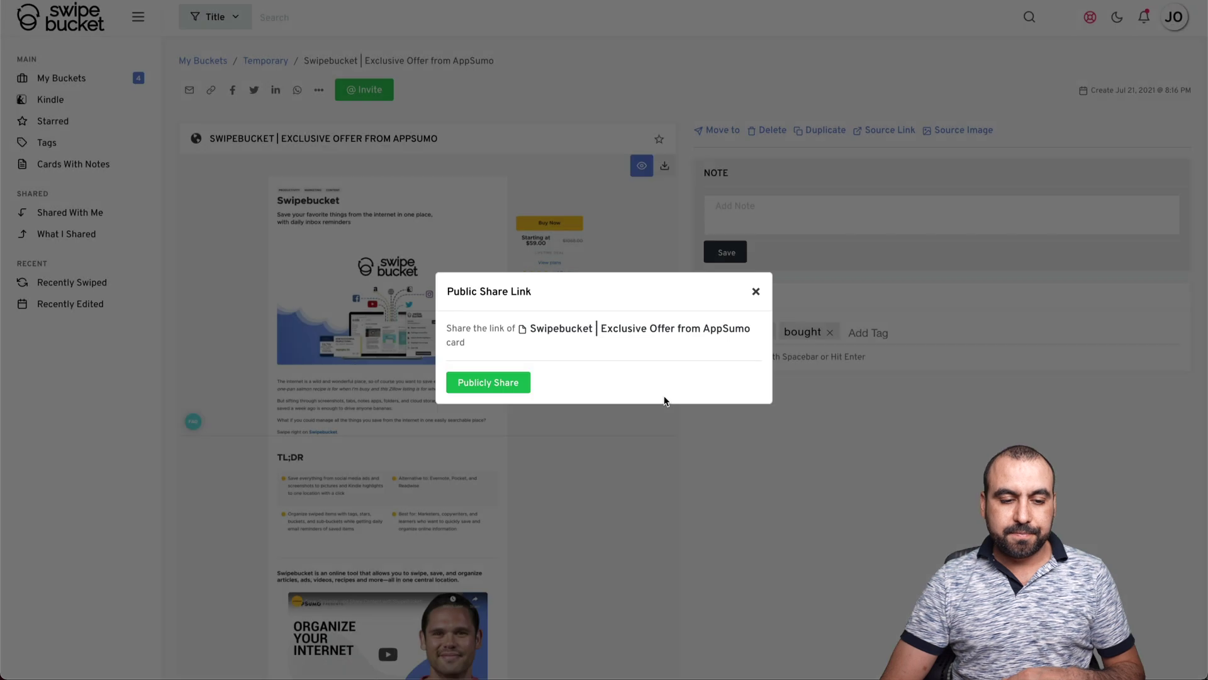
pyautogui.click(501, 381)
pyautogui.click(562, 351)
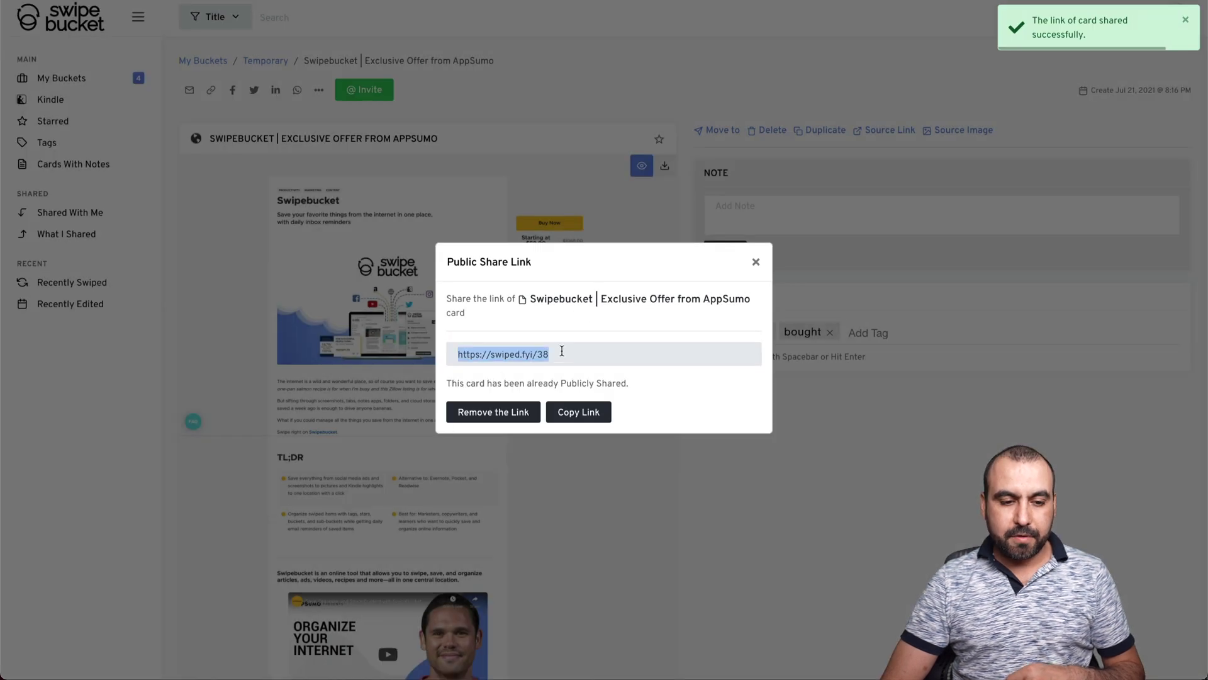
pyautogui.click(575, 413)
# Load the copied share link in a private browser window.
pyautogui.hotkey('ctrl', 'shift', 'n')
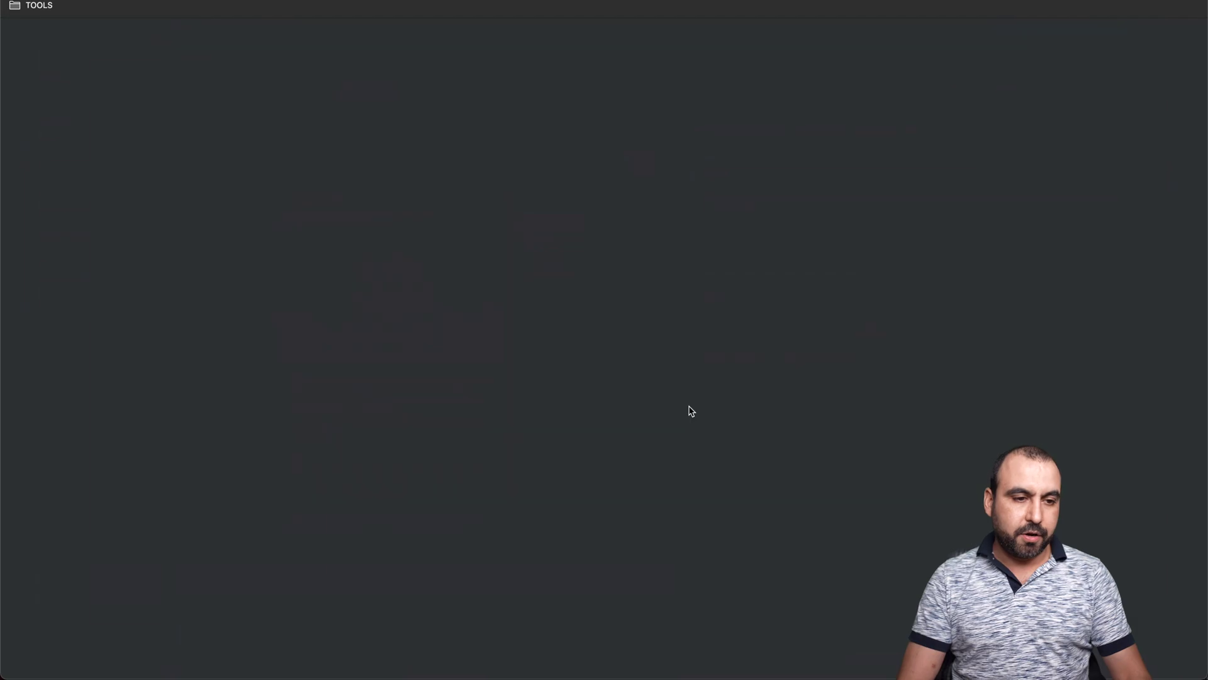
pyautogui.hotkey('ctrl', 'v')
pyautogui.press('Return')
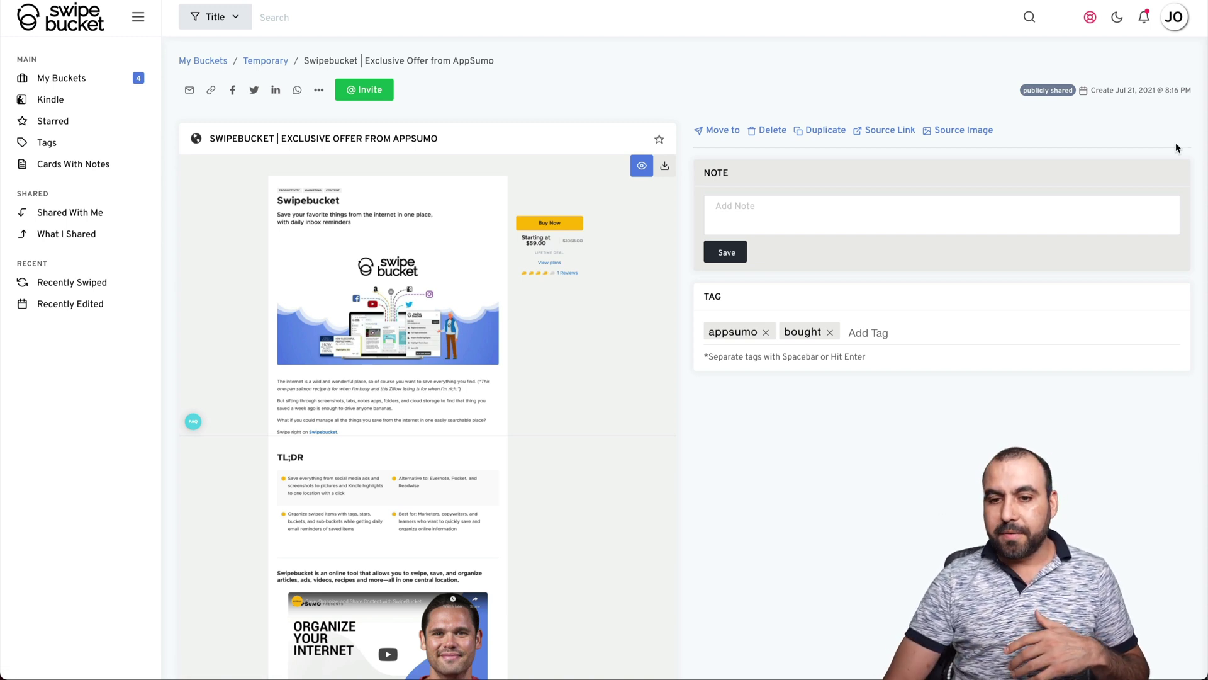
# Open My Settings from the avatar menu and review the daily email notification options.
pyautogui.click(1172, 19)
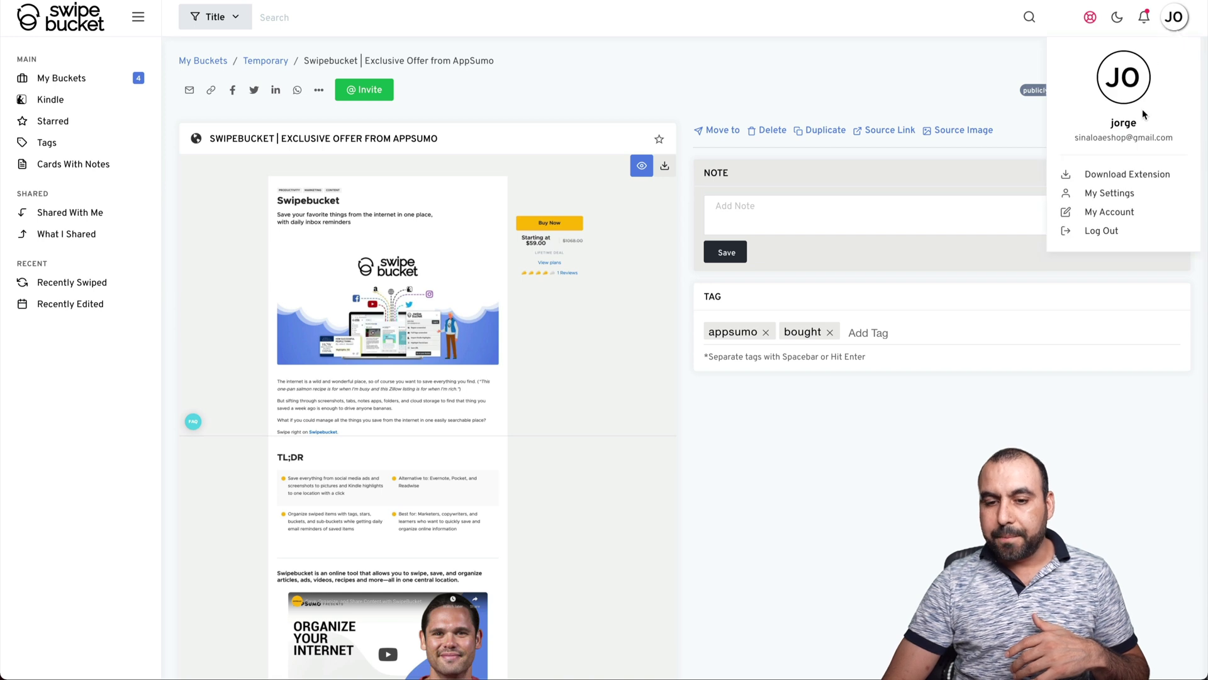
pyautogui.click(1105, 194)
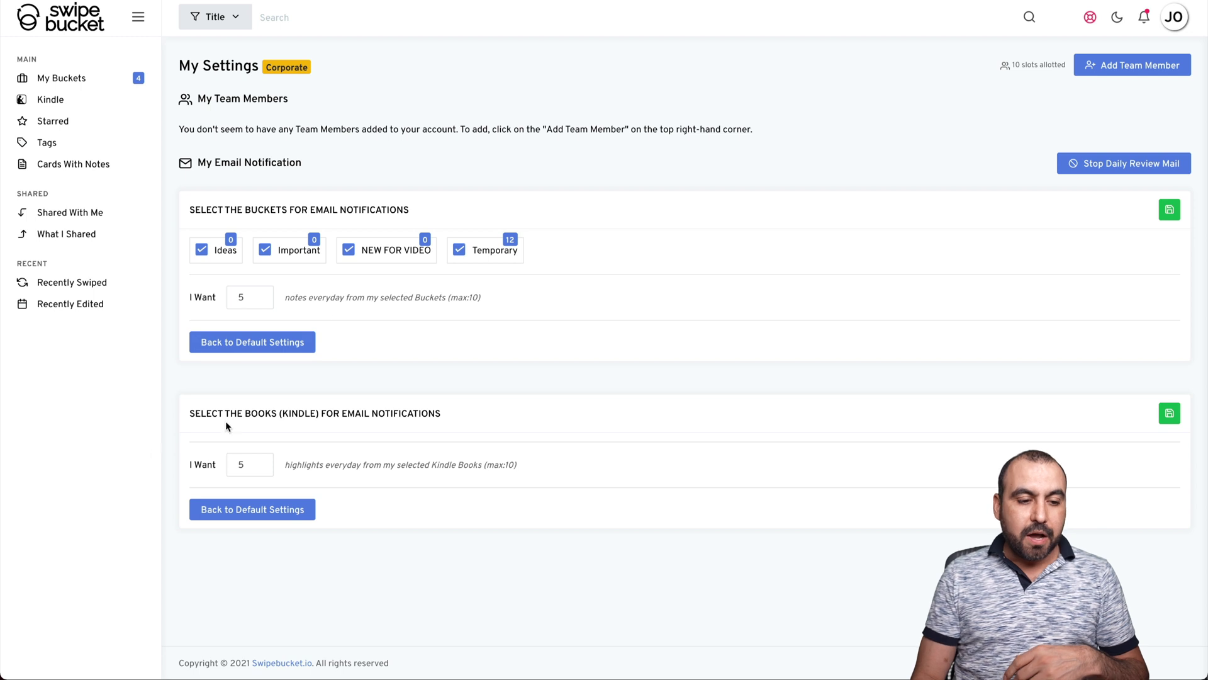
pyautogui.moveTo(200, 413); pyautogui.dragTo(404, 413)
pyautogui.click(404, 413)
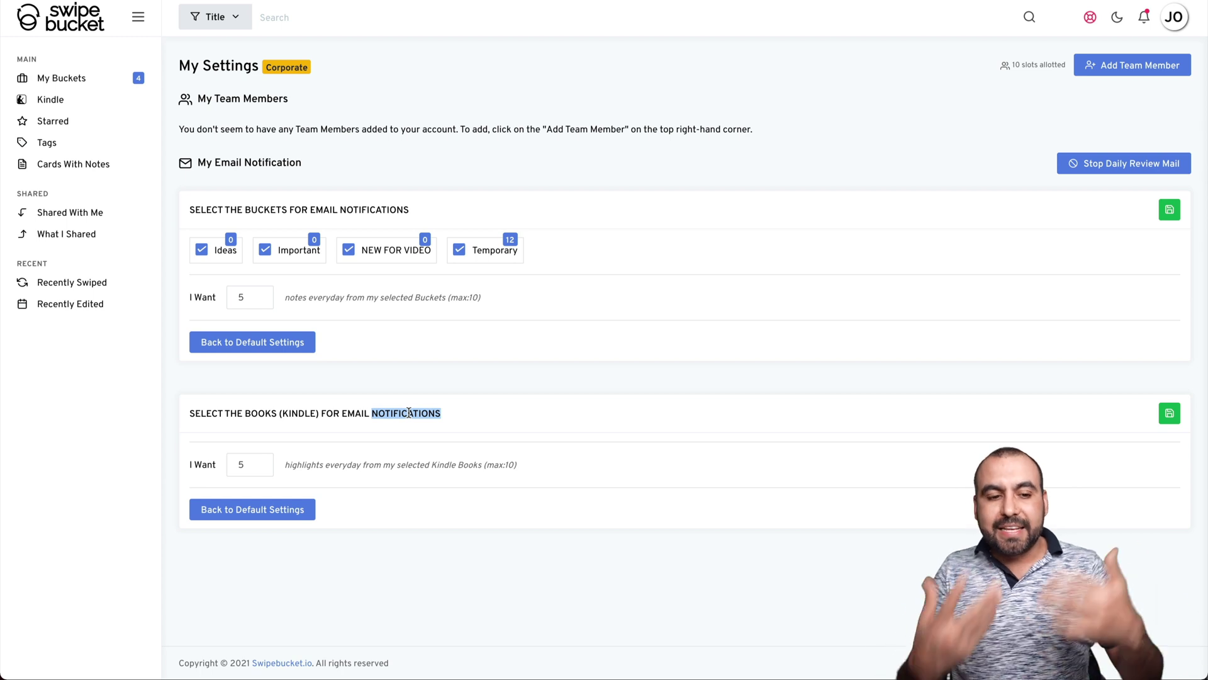
pyautogui.click(79, 82)
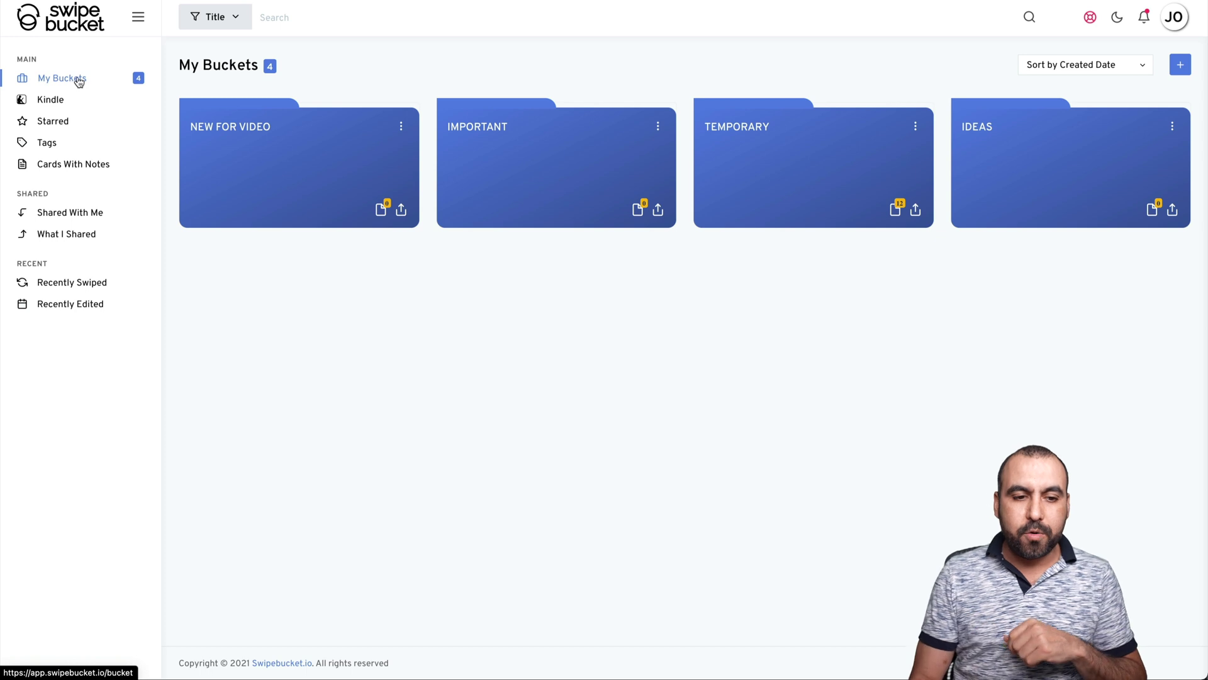
# Open the TEMPORARY bucket and its Screenshot One UI Home card.
pyautogui.click(804, 153)
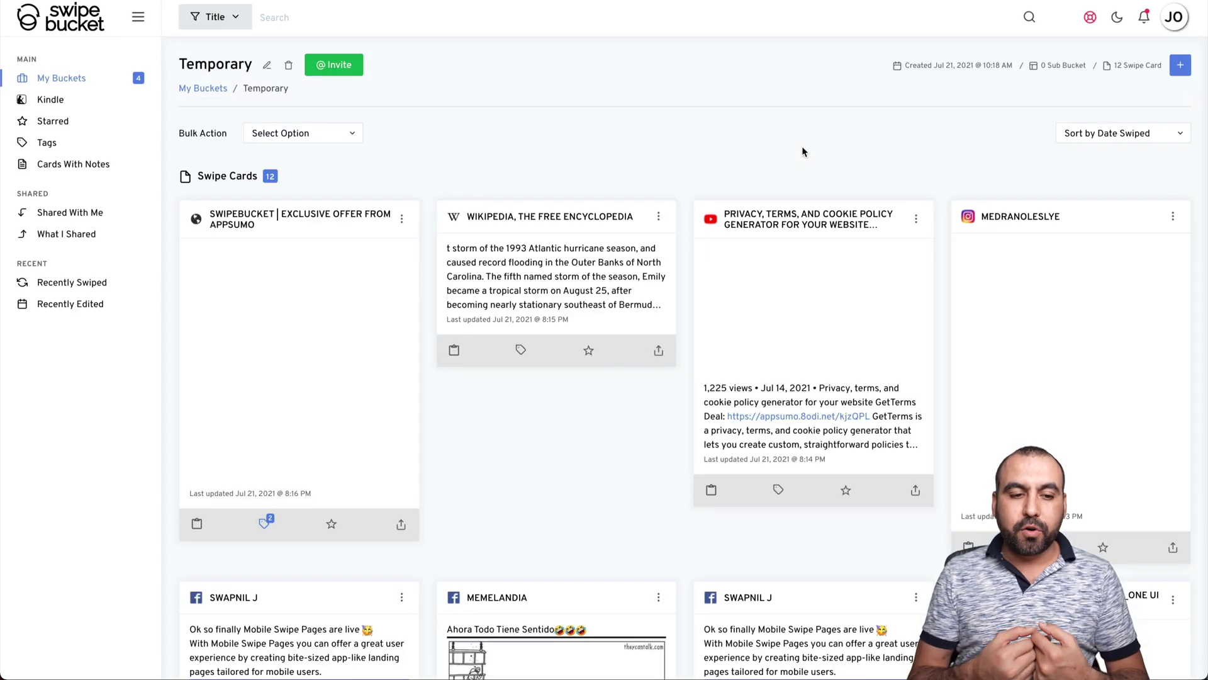
pyautogui.scroll(-3, 847, 262)
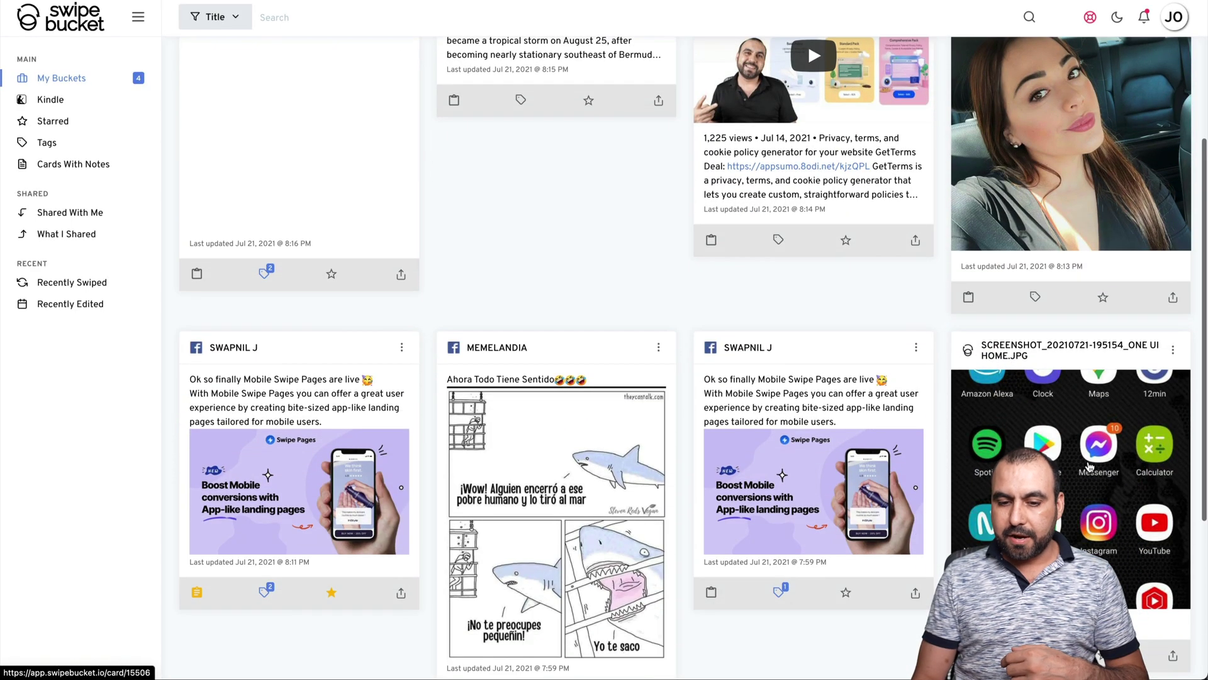
pyautogui.click(1089, 463)
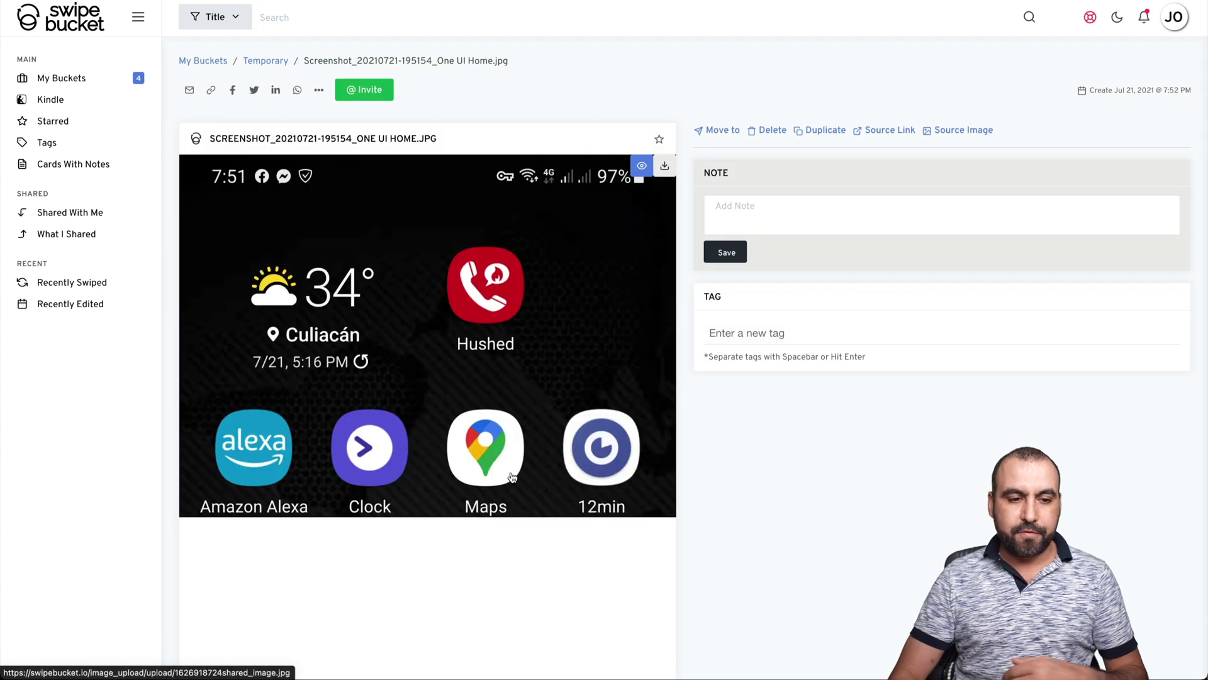
pyautogui.scroll(-2, 511, 476)
pyautogui.scroll(-1, 511, 477)
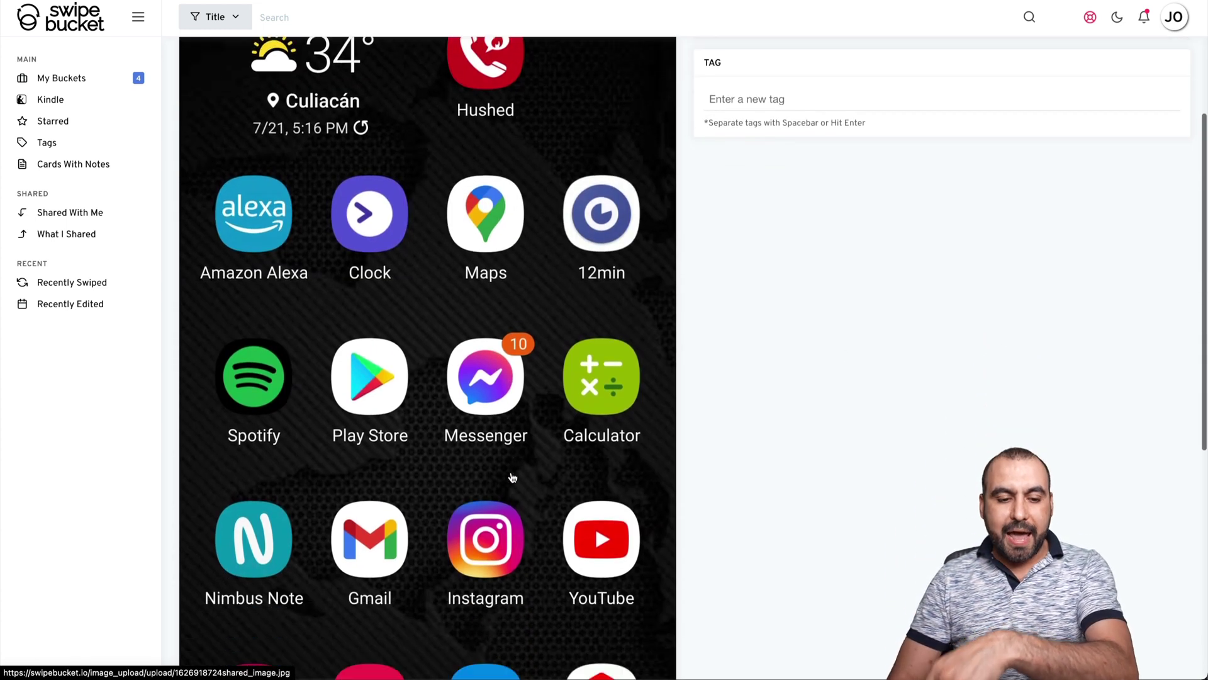
pyautogui.scroll(-3, 511, 477)
pyautogui.scroll(-2, 511, 477)
pyautogui.scroll(5, 511, 477)
pyautogui.scroll(3, 511, 477)
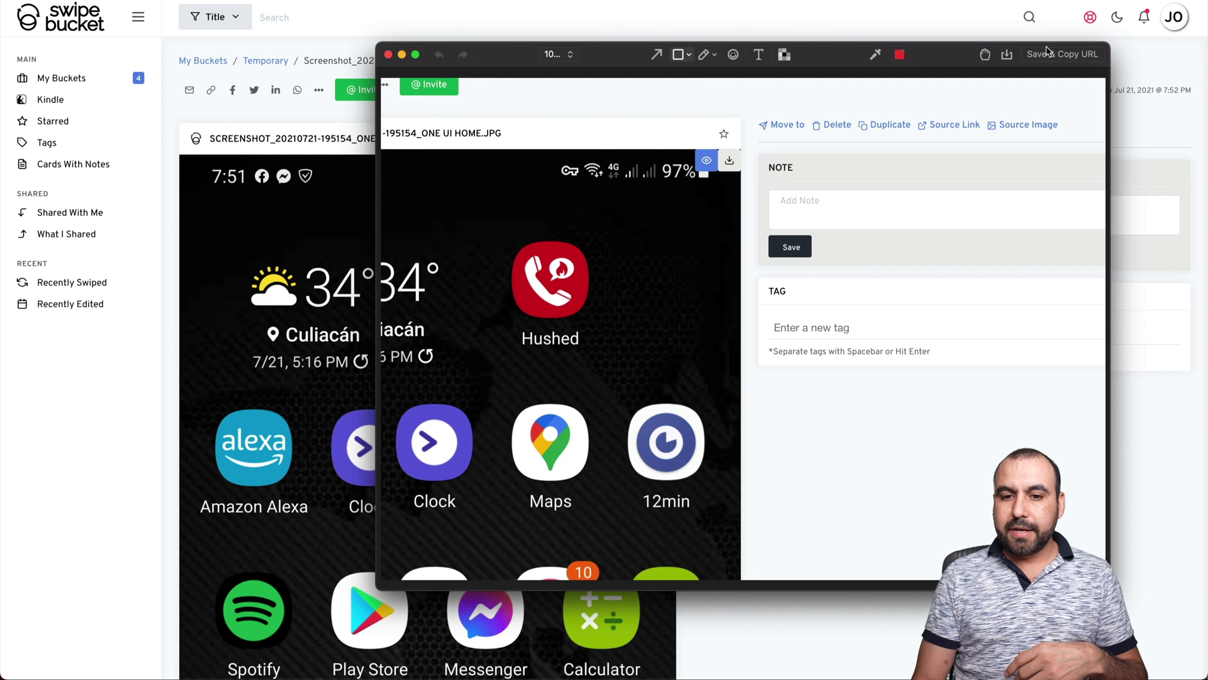
# Save the Droplr capture of the card page with Save & Copy URL.
pyautogui.click(1048, 53)
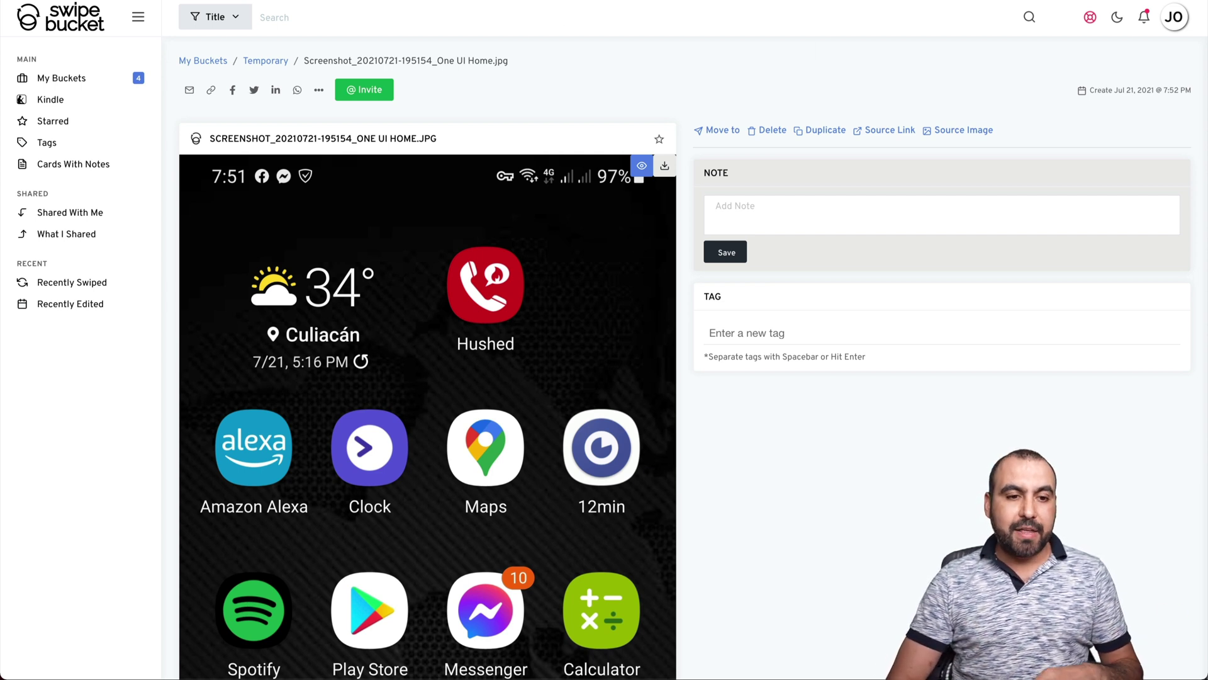
pyautogui.scroll(-5, 475, 223)
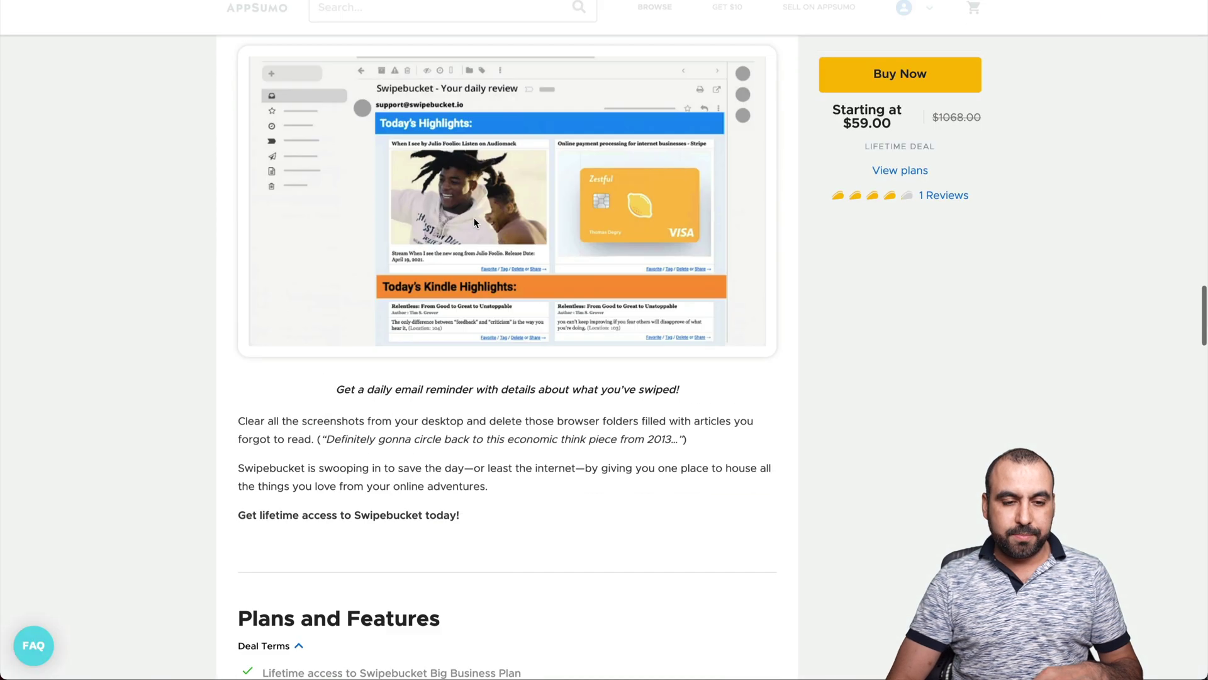
pyautogui.scroll(-5, 476, 222)
pyautogui.scroll(3, 482, 255)
pyautogui.scroll(3, 494, 291)
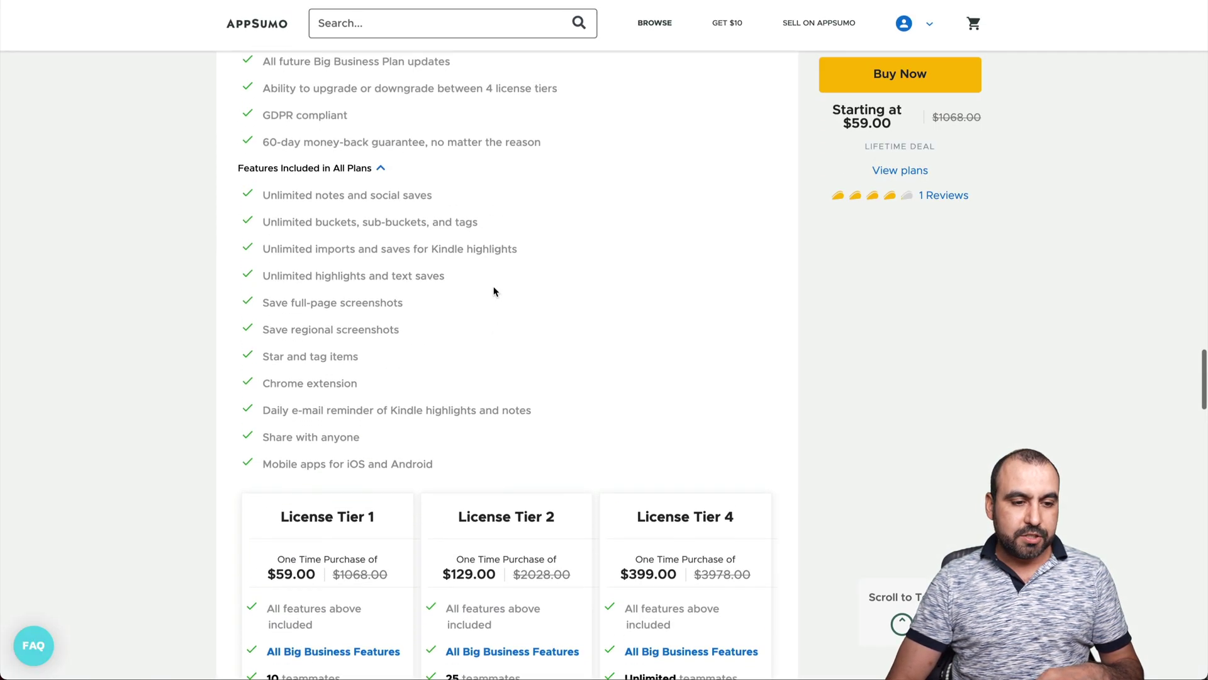
pyautogui.scroll(-1, 378, 217)
# Select the all-plans features from buckets to regional screenshots and open Swipebucket's saving options.
pyautogui.moveTo(265, 148); pyautogui.dragTo(458, 345)
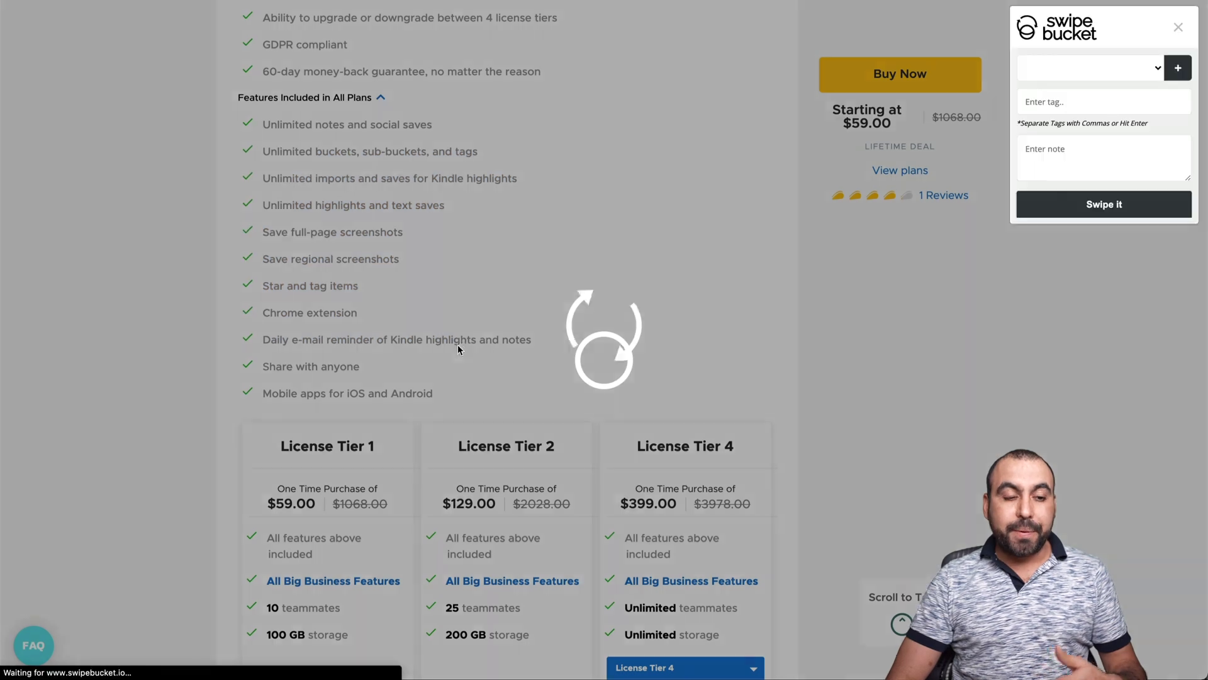
pyautogui.click(610, 179)
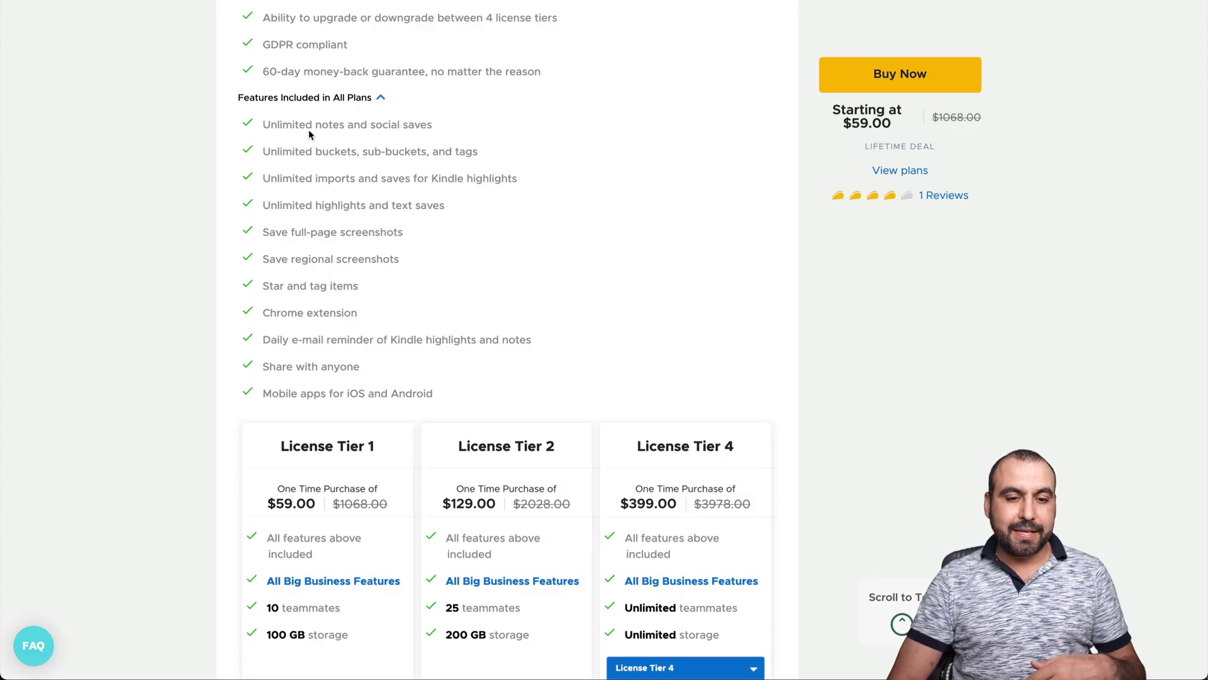
pyautogui.moveTo(276, 179); pyautogui.dragTo(319, 331)
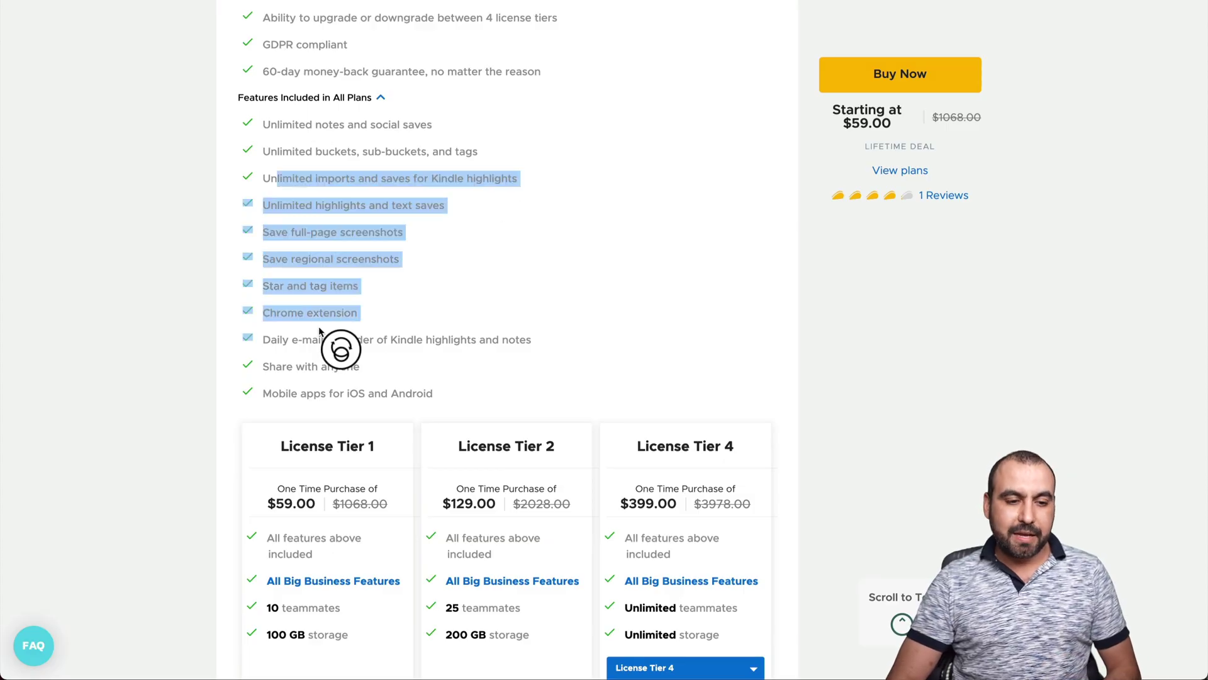
pyautogui.click(183, 224)
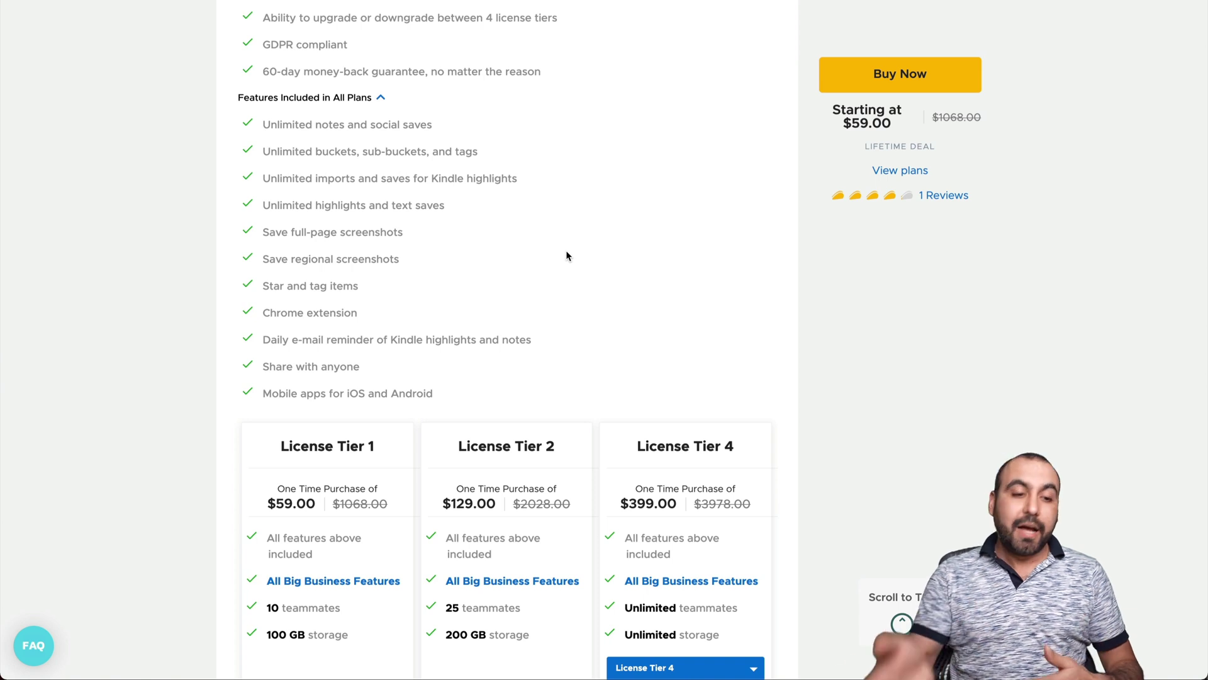
pyautogui.moveTo(329, 151); pyautogui.dragTo(374, 280)
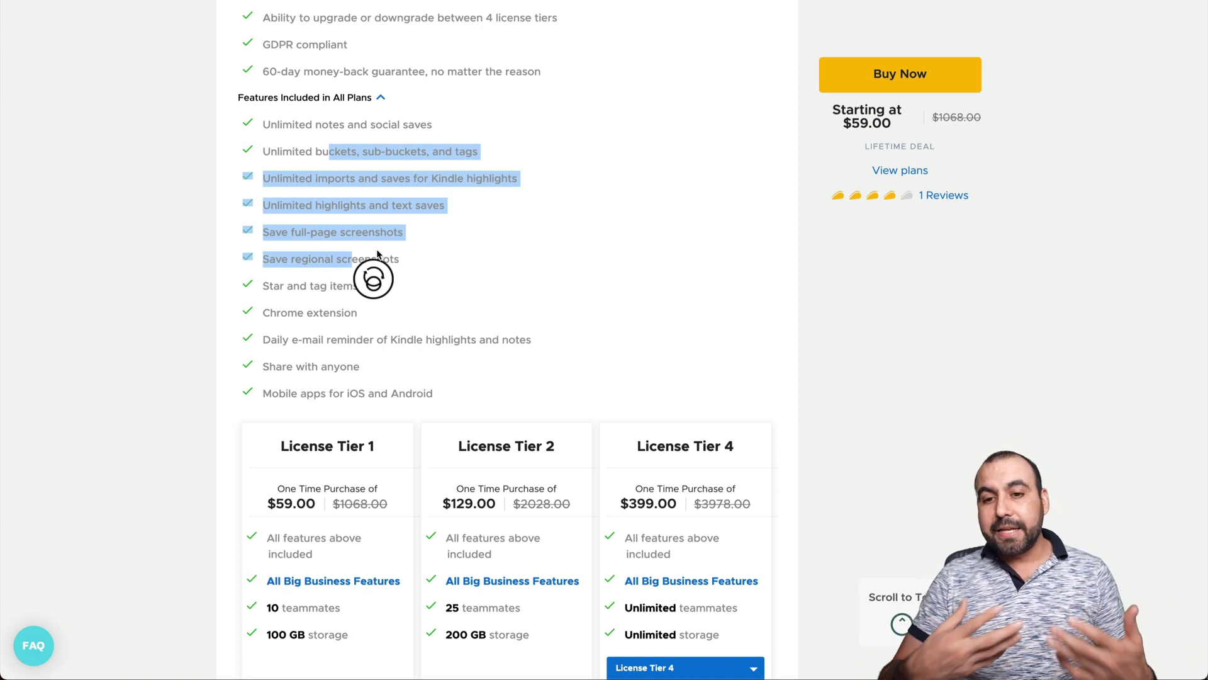
pyautogui.click(1176, 3)
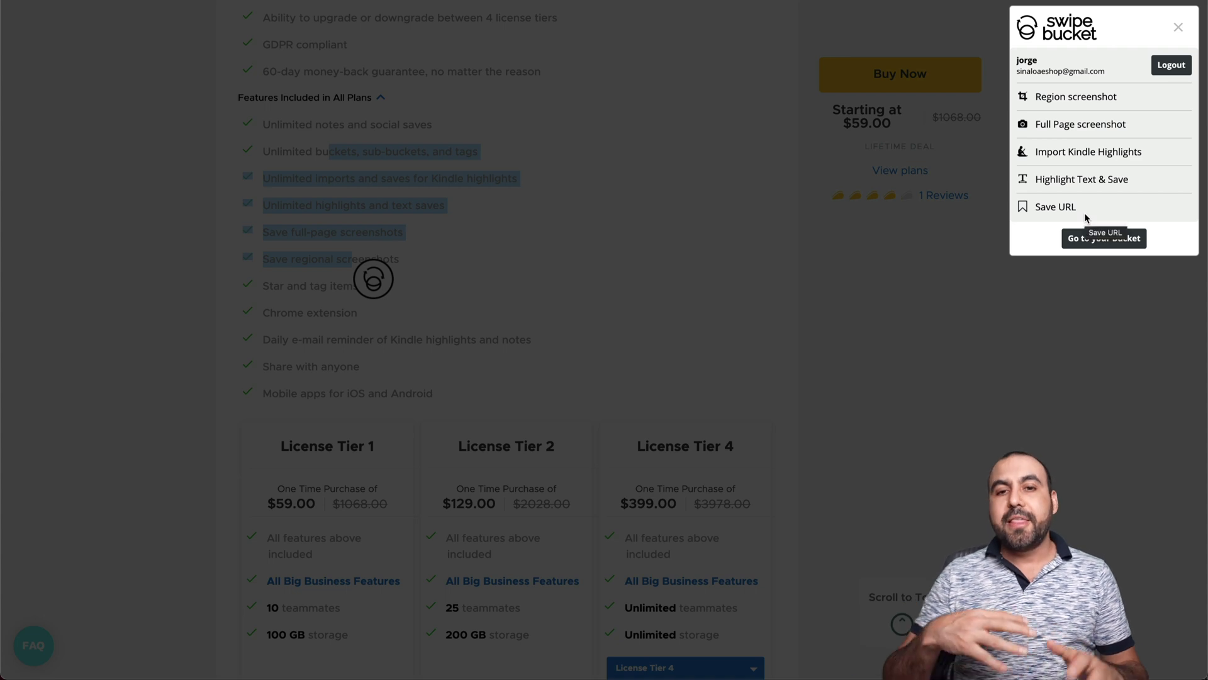
# Dismiss the Swipebucket popup, leaving the all-plans features and License Tier pricing visible.
pyautogui.click(854, 261)
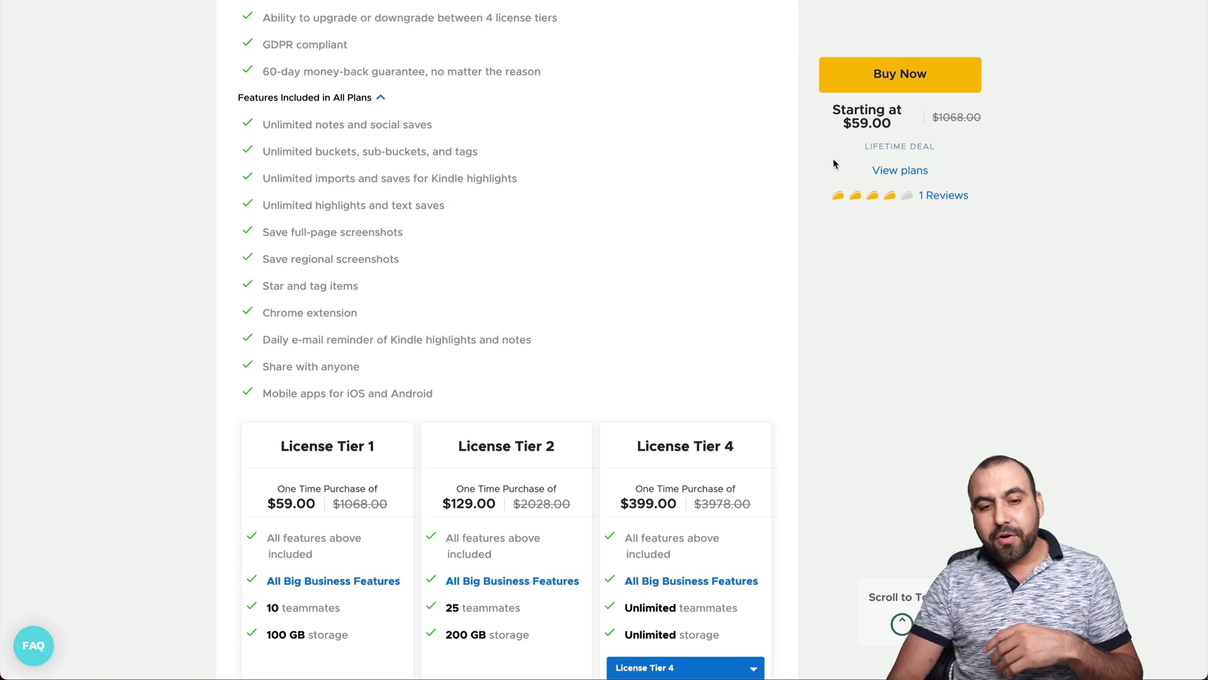
pyautogui.scroll(-3, 833, 165)
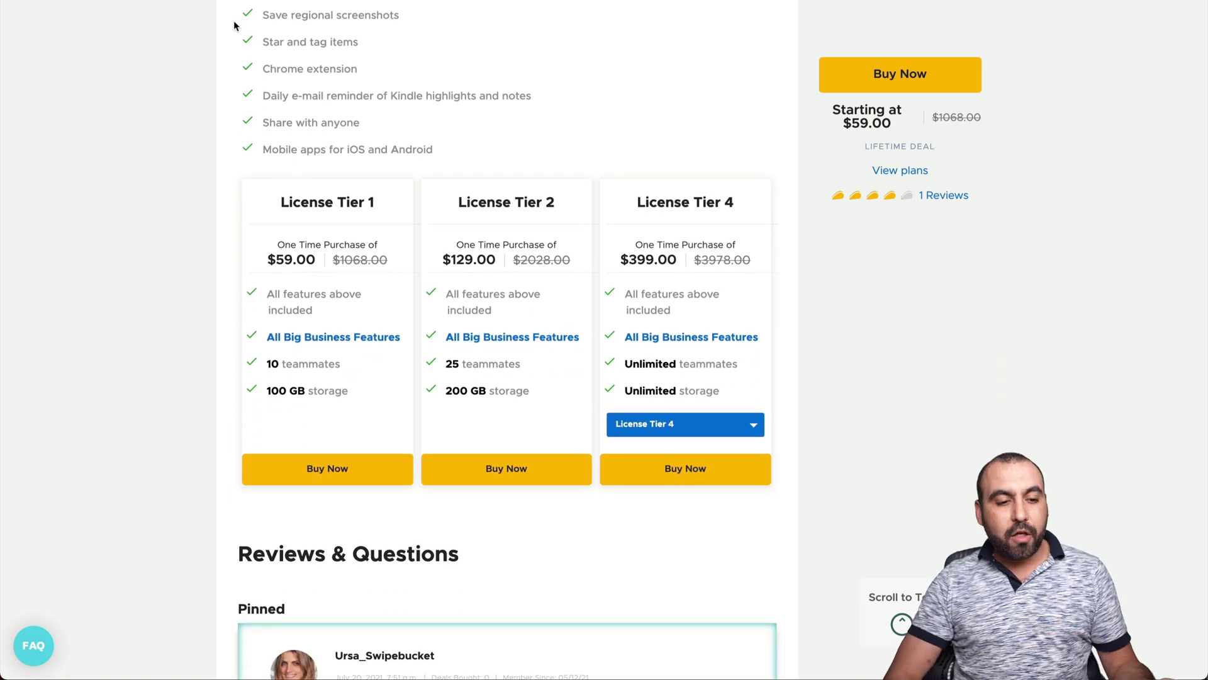
pyautogui.click(298, 275)
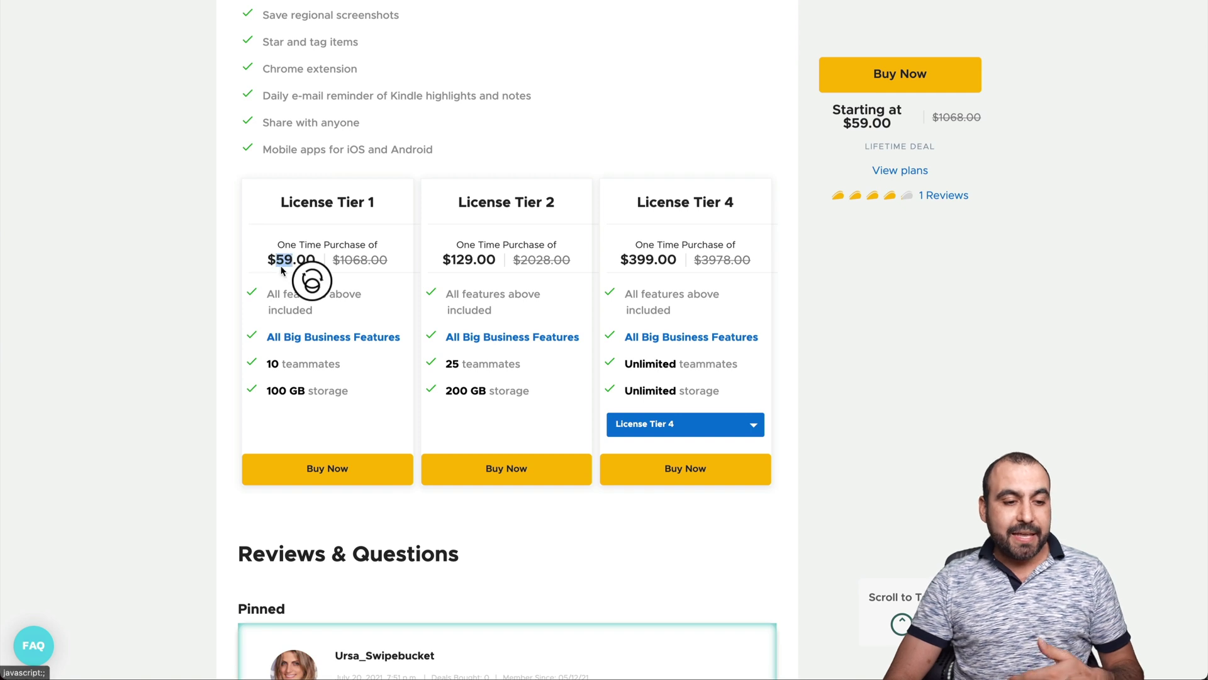